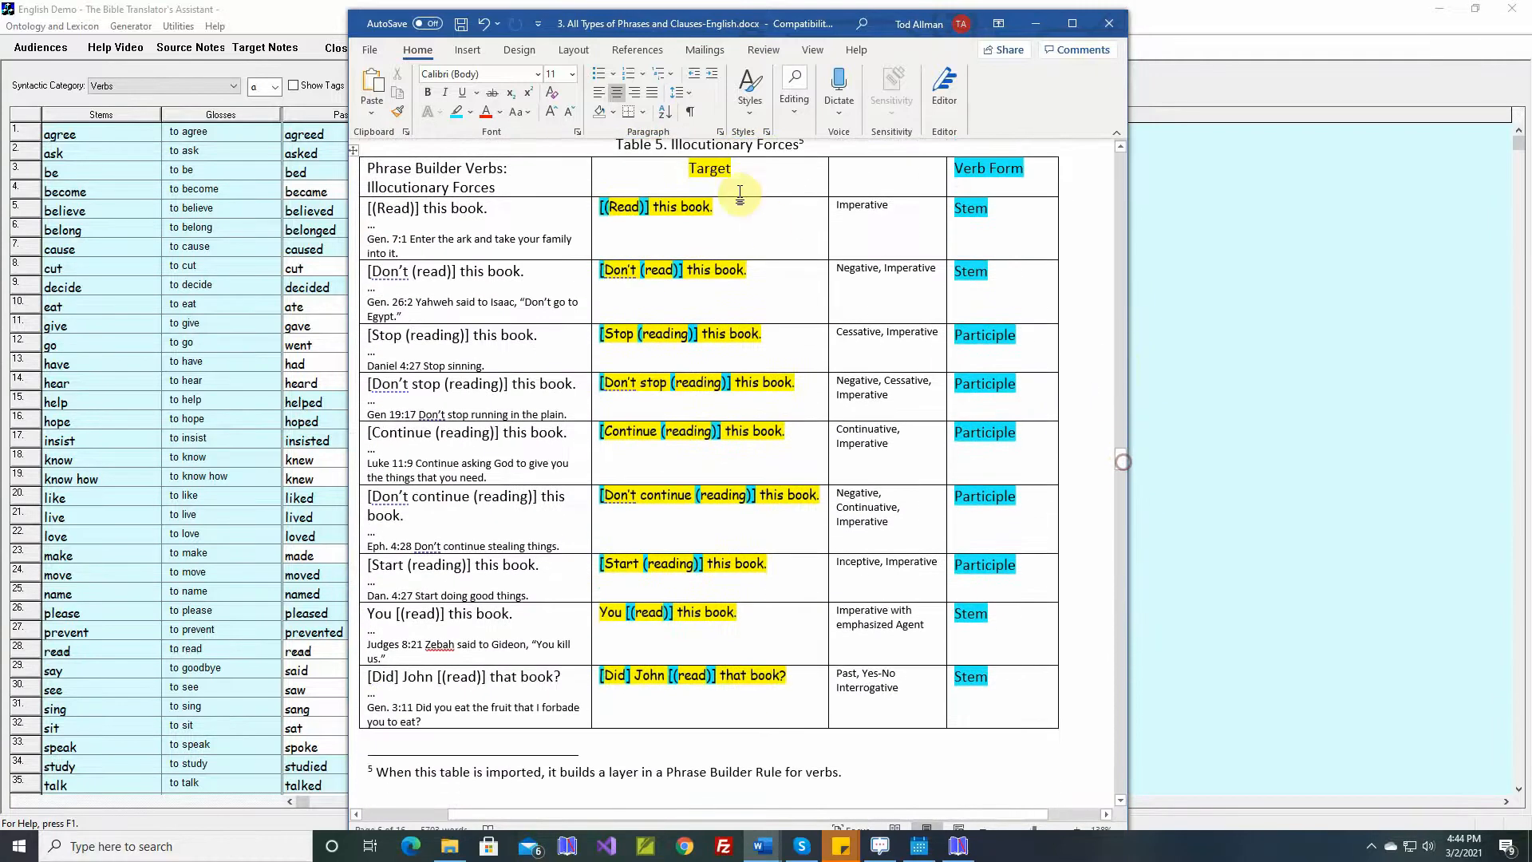
Switch to The Bible Translator's Assistant and choose "3. All Types of Phrases and Clauses-English.docx" for importing lexical and grammatical data
{"action": "scroll", "coordinate": [762, 344], "scroll_direction": "down", "scroll_amount": 3}
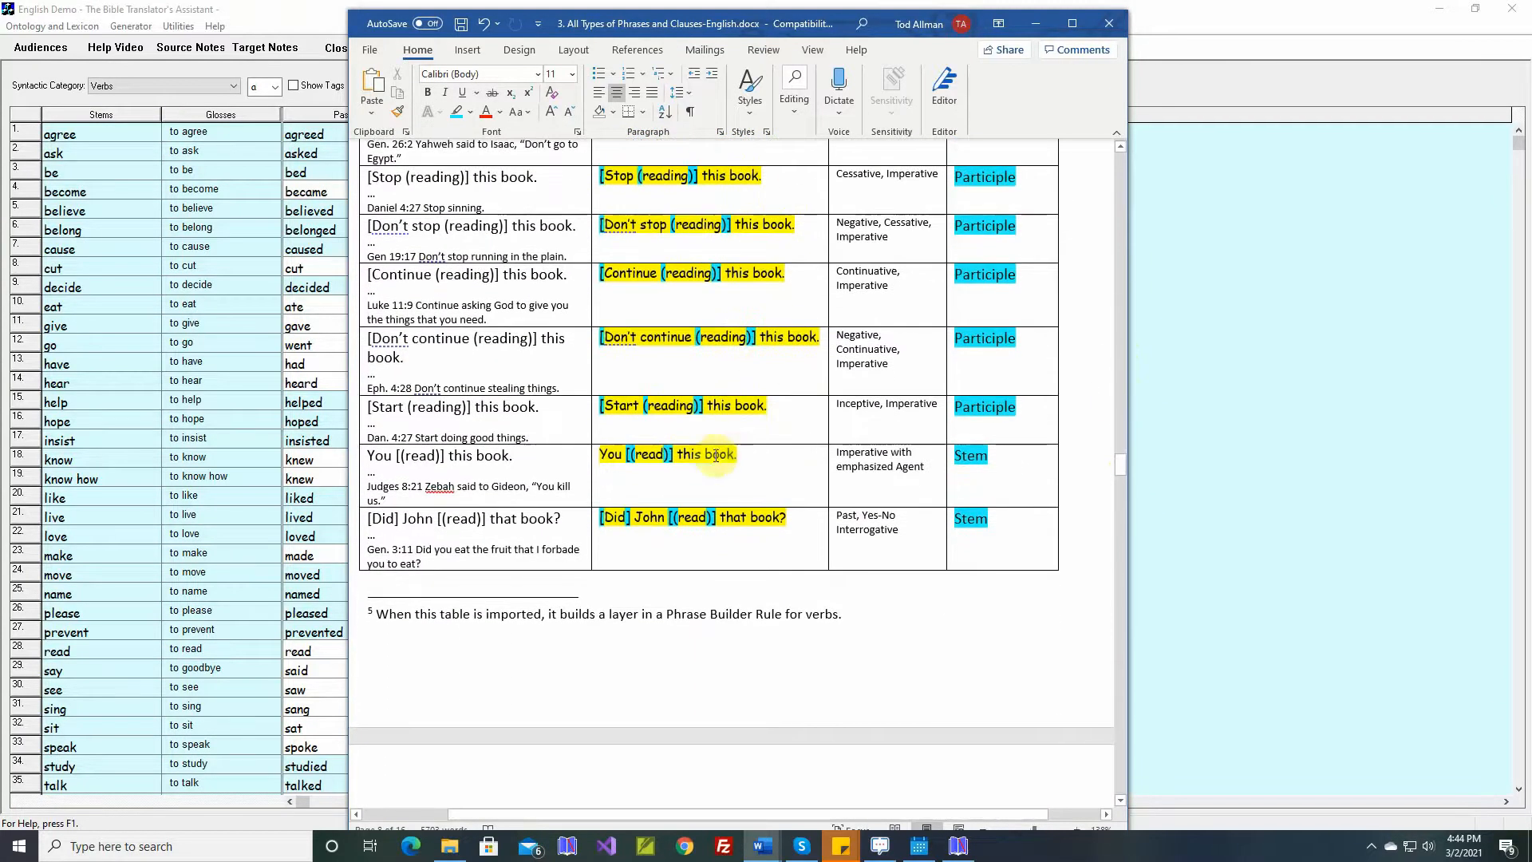
{"action": "scroll", "coordinate": [662, 436], "scroll_direction": "down", "scroll_amount": 5}
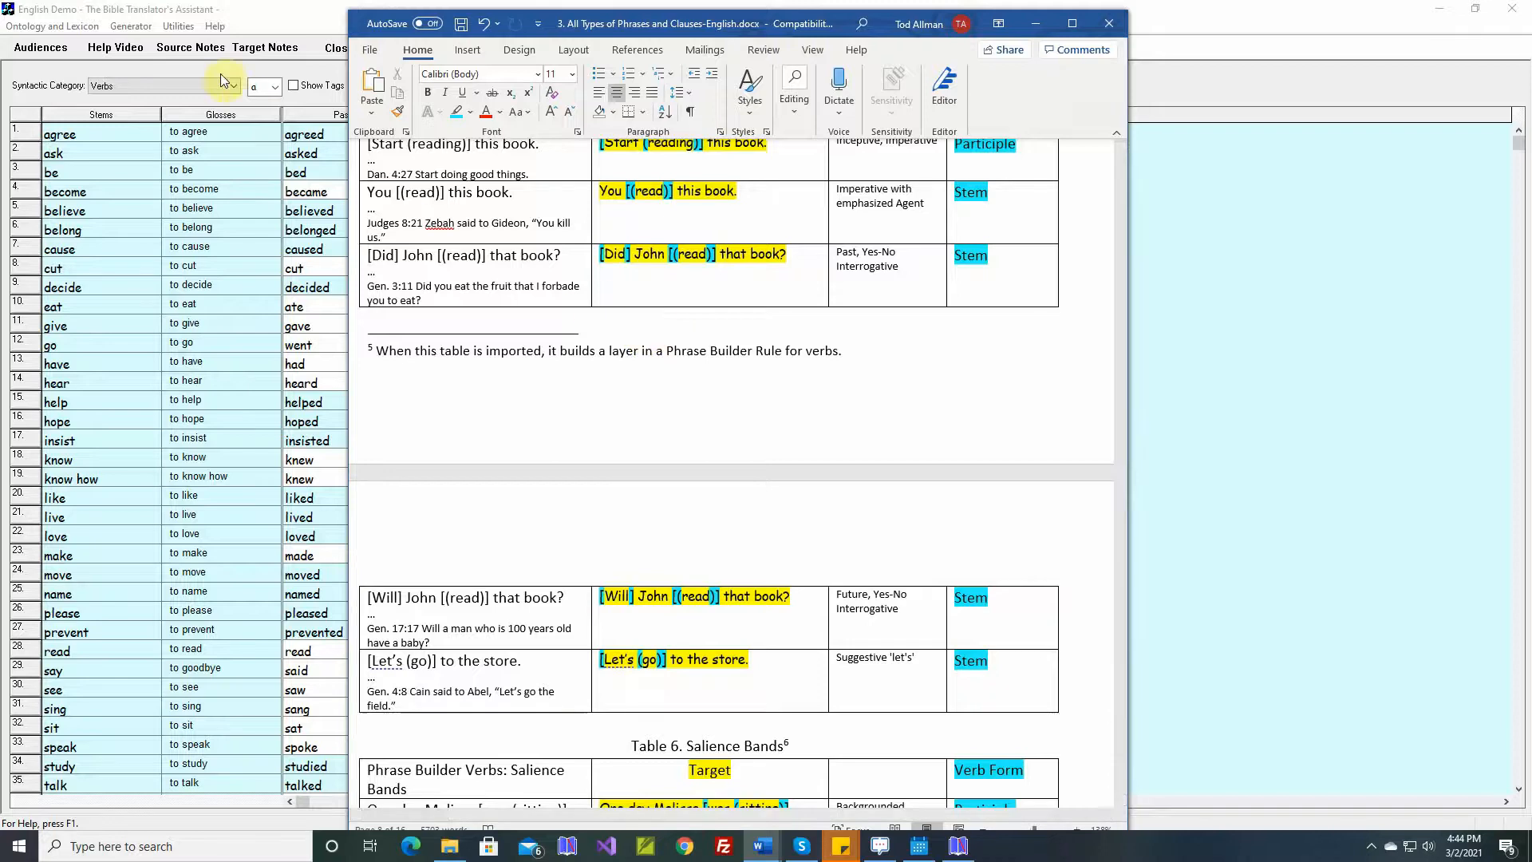
{"action": "left_click", "coordinate": [177, 27]}
{"action": "left_click", "coordinate": [199, 44]}
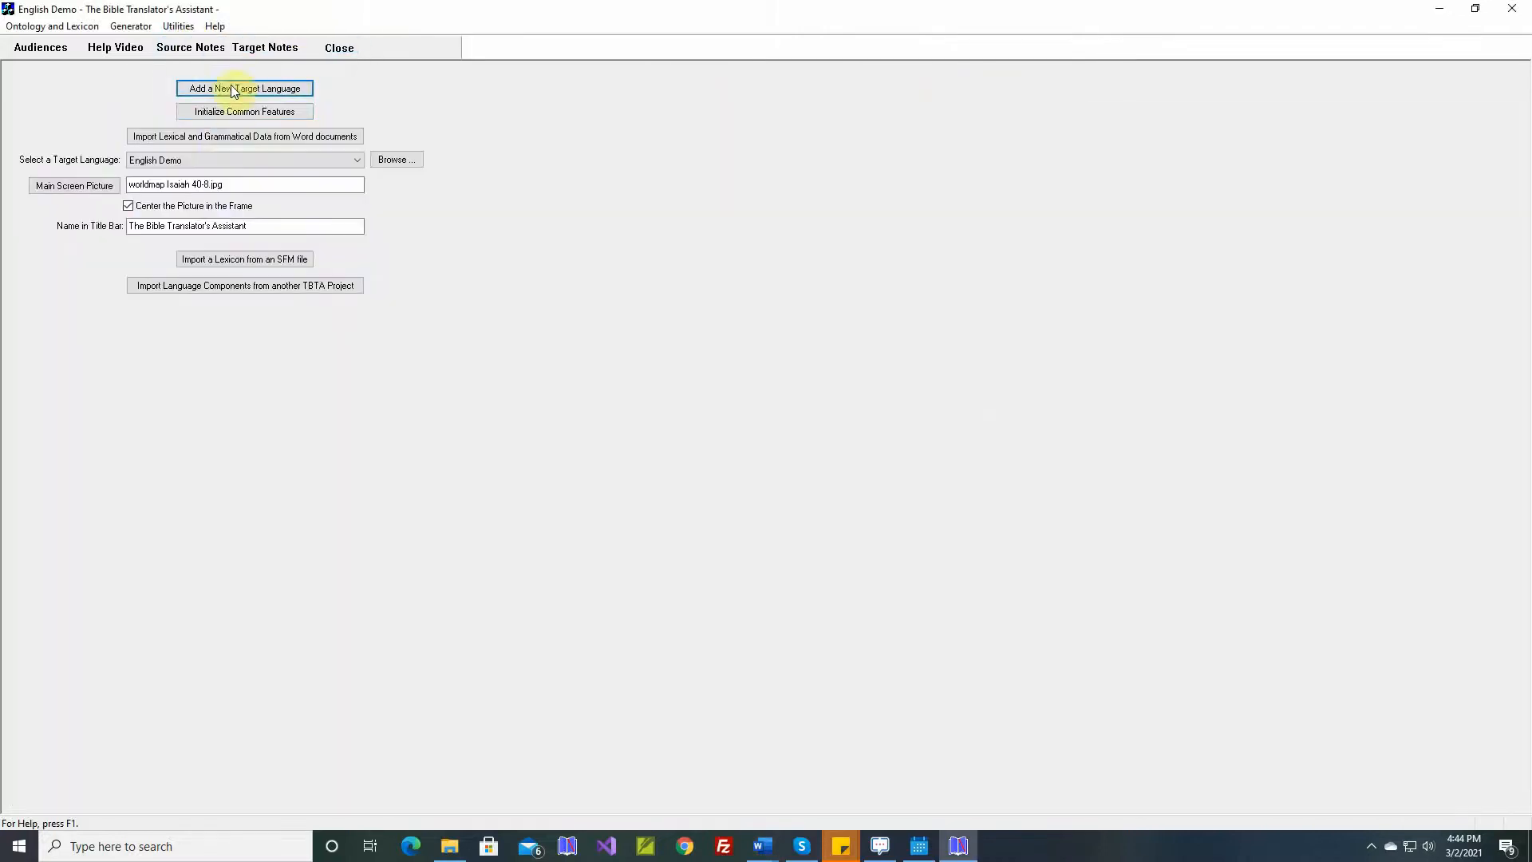
{"action": "left_click", "coordinate": [218, 141]}
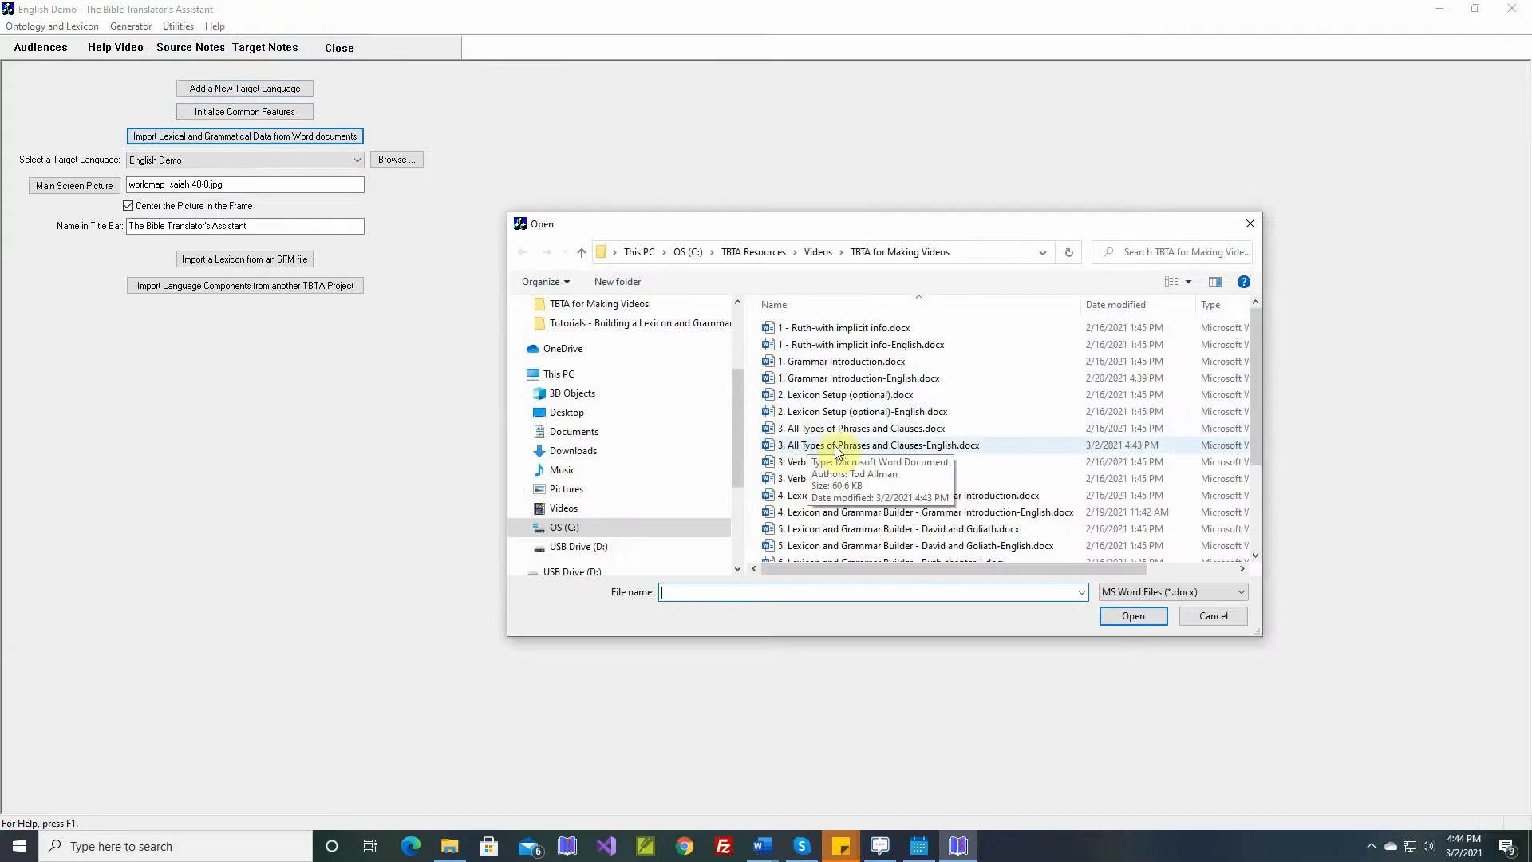
{"action": "left_click", "coordinate": [888, 445]}
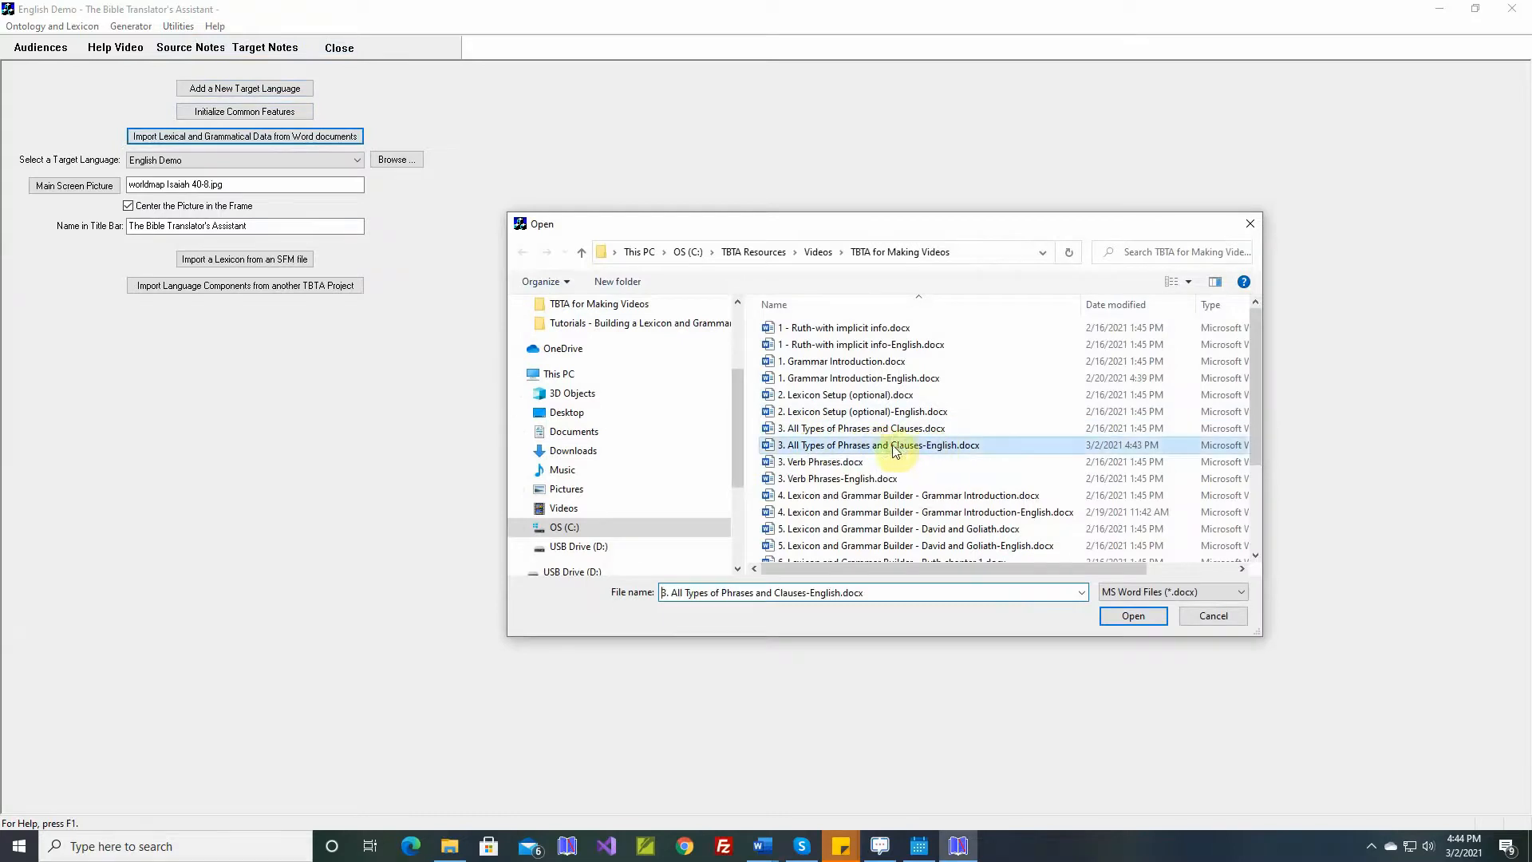
{"action": "double_click", "coordinate": [859, 444]}
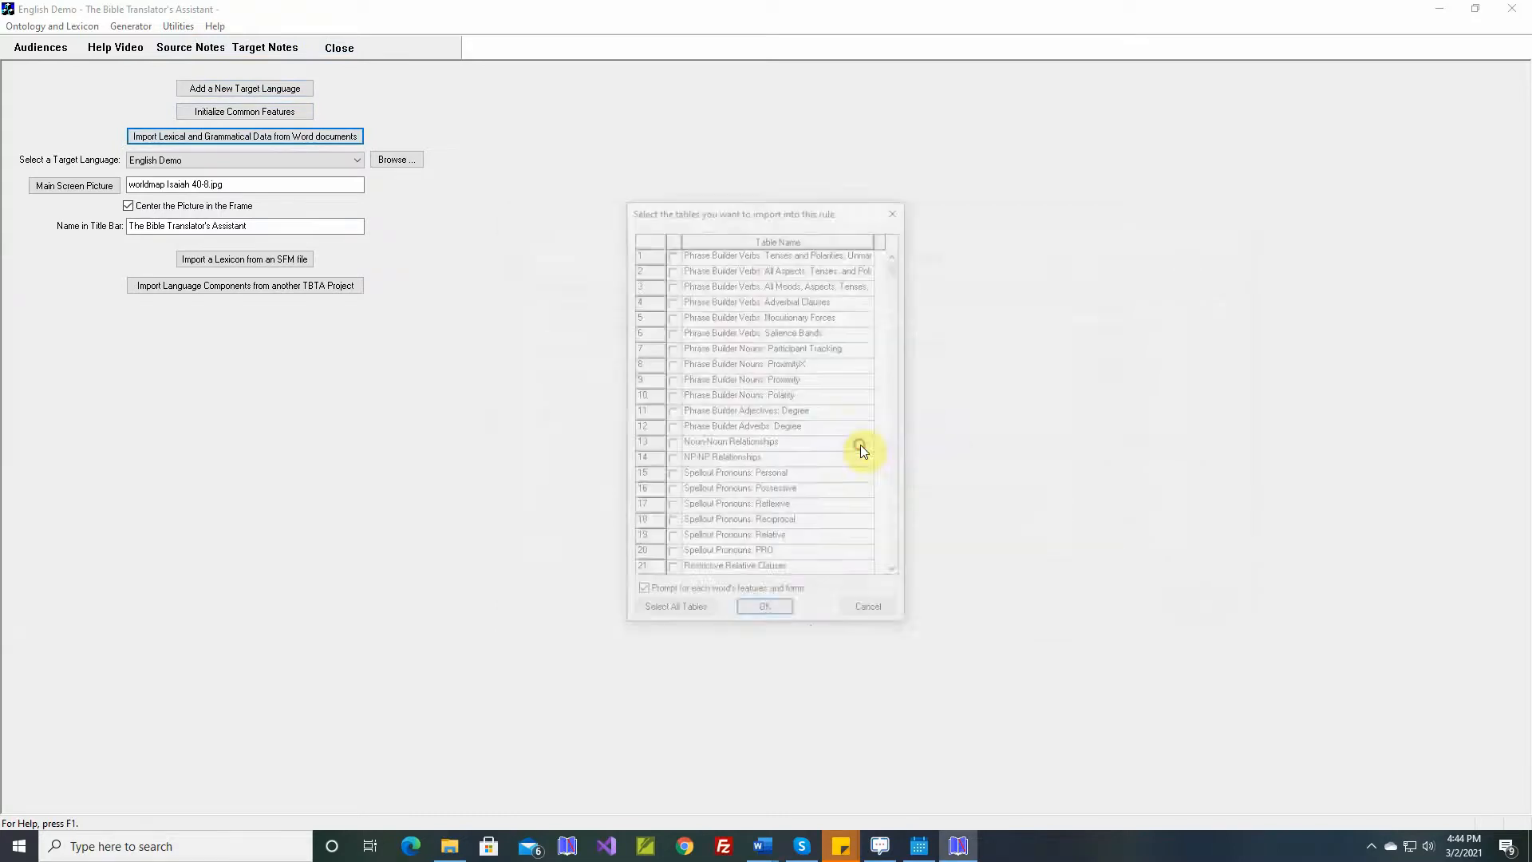
Import the first five Phrase Builder Verbs tables, from Tenses and Polarities through Illocutionary Forces
{"action": "left_click", "coordinate": [671, 253]}
{"action": "left_click", "coordinate": [670, 268]}
{"action": "left_click", "coordinate": [672, 285]}
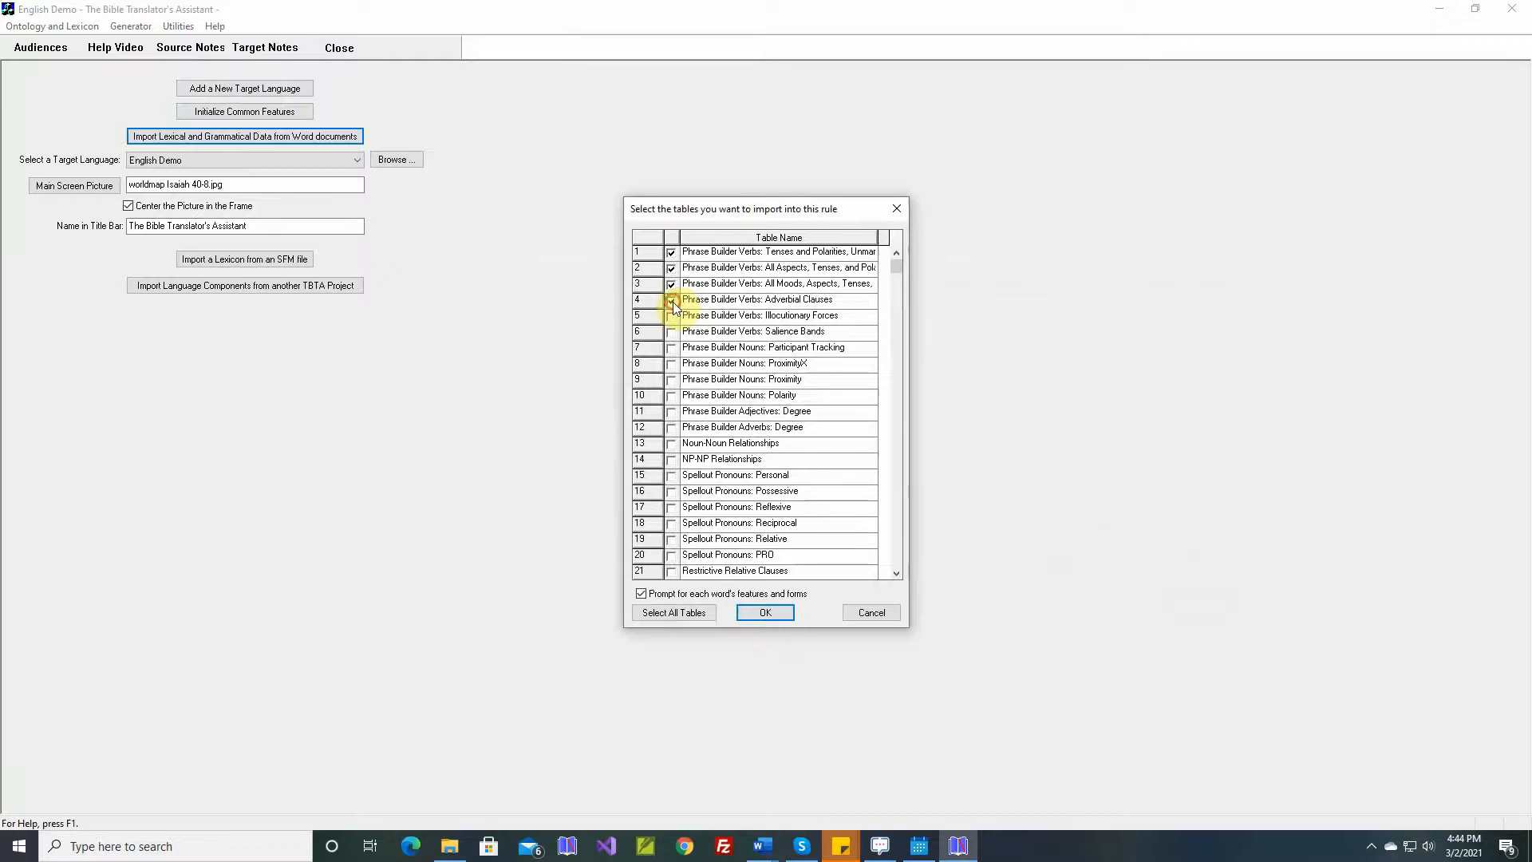
{"action": "left_click", "coordinate": [673, 301]}
{"action": "left_click", "coordinate": [671, 316]}
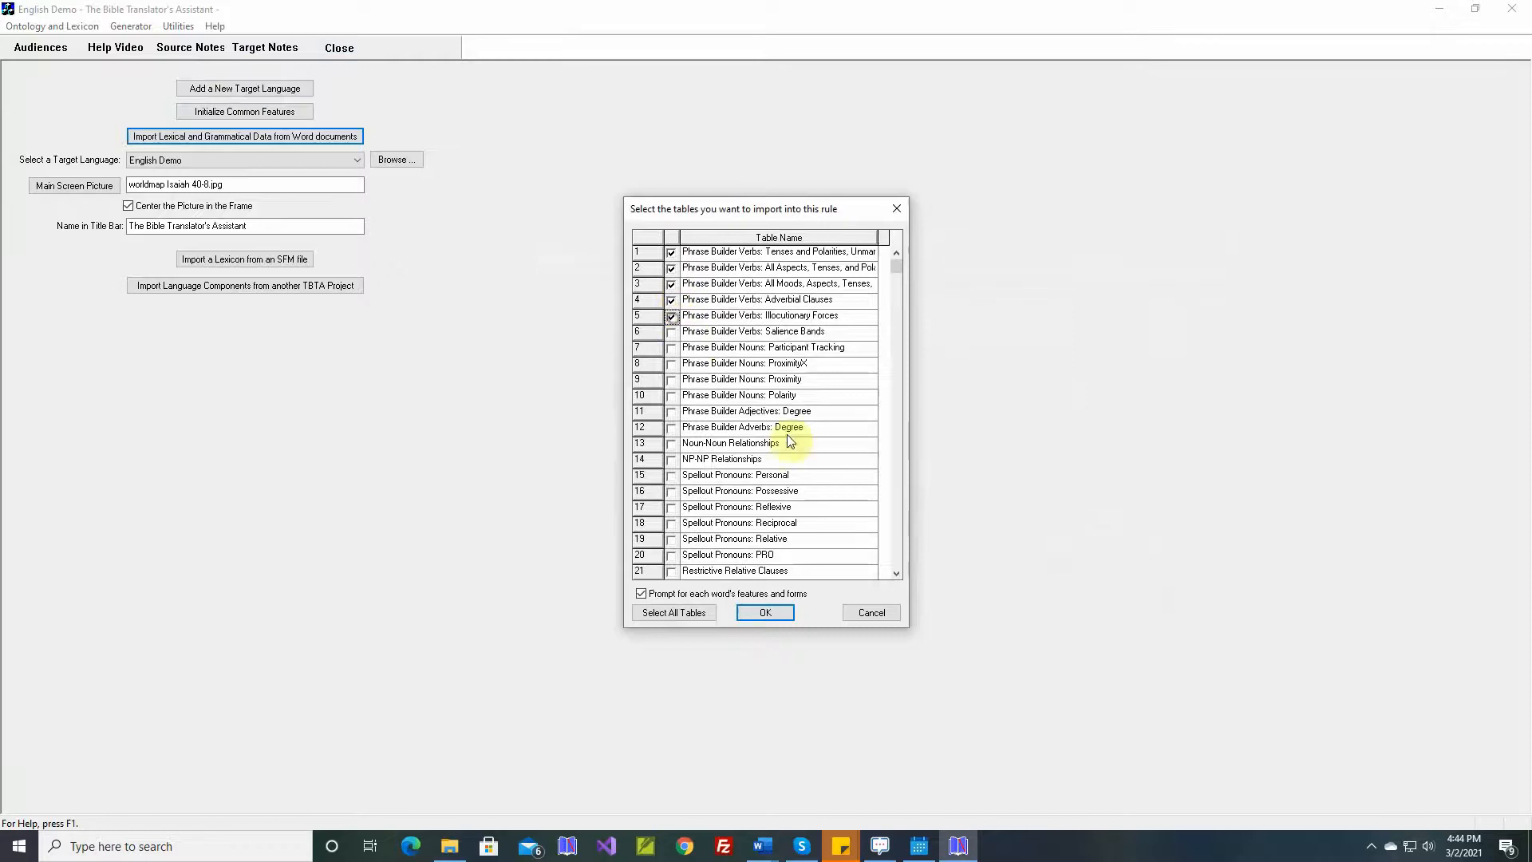
{"action": "left_click", "coordinate": [766, 613]}
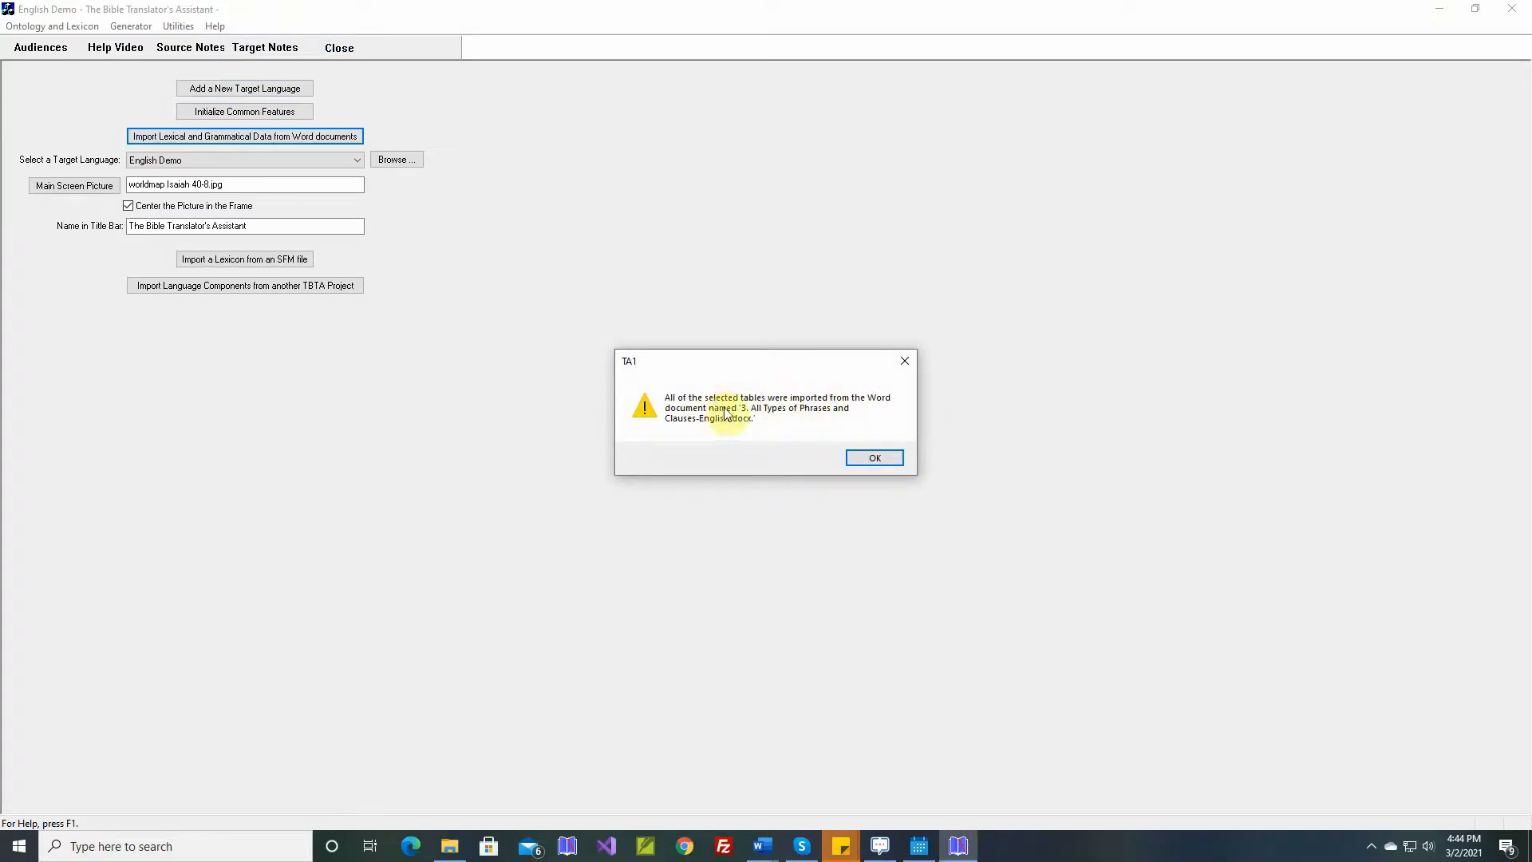
{"action": "left_click", "coordinate": [864, 460]}
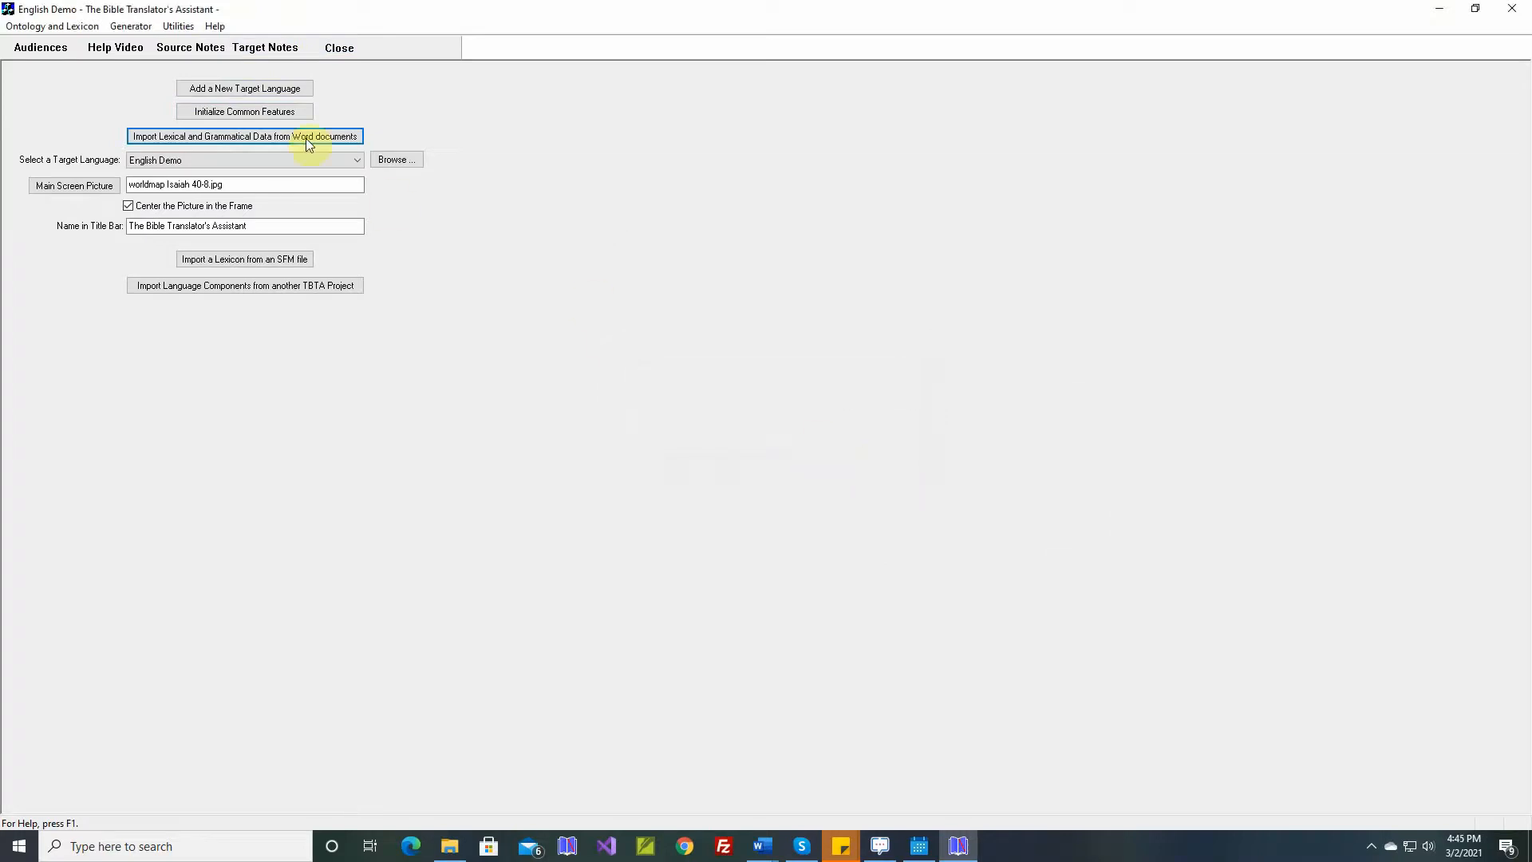
Open the "Build all VPs" Phrase Builder rule under the generic verb Spellout Rules in Lexicon and Grammar Development
{"action": "left_click", "coordinate": [131, 26]}
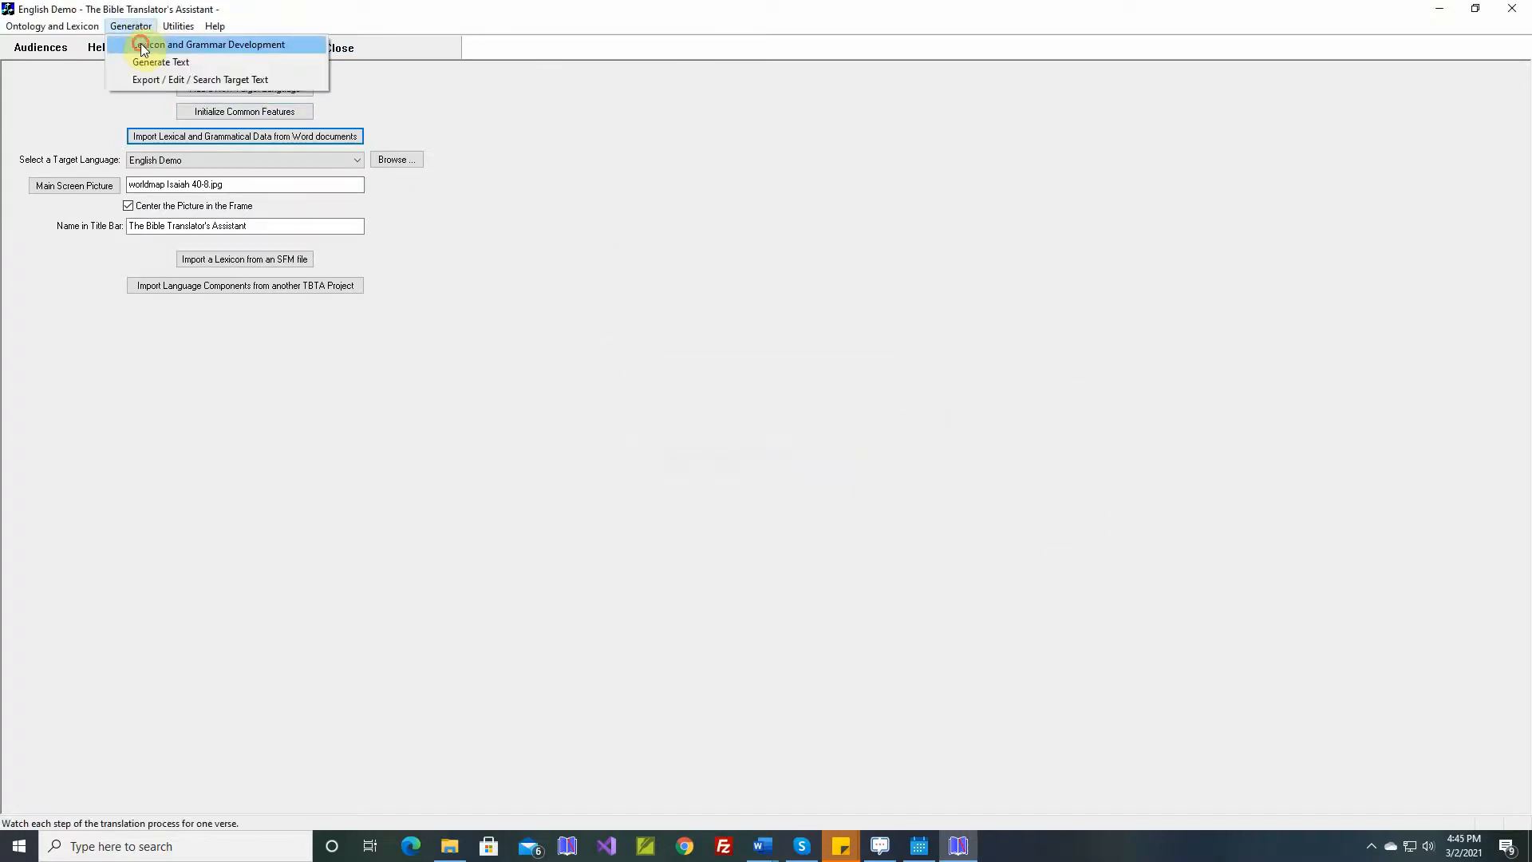
{"action": "left_click", "coordinate": [144, 46]}
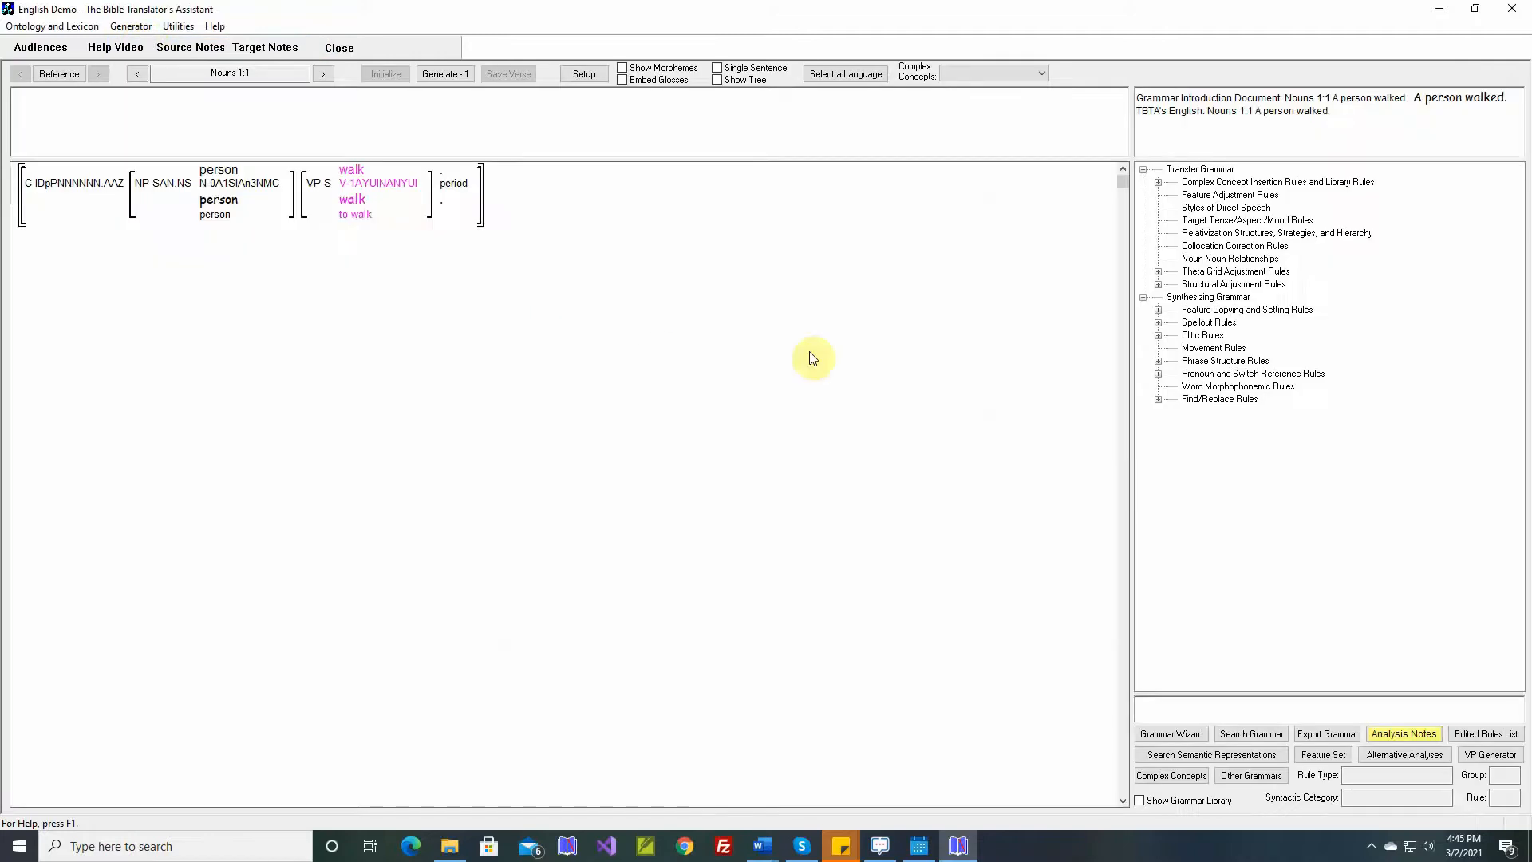
{"action": "left_click", "coordinate": [1158, 323]}
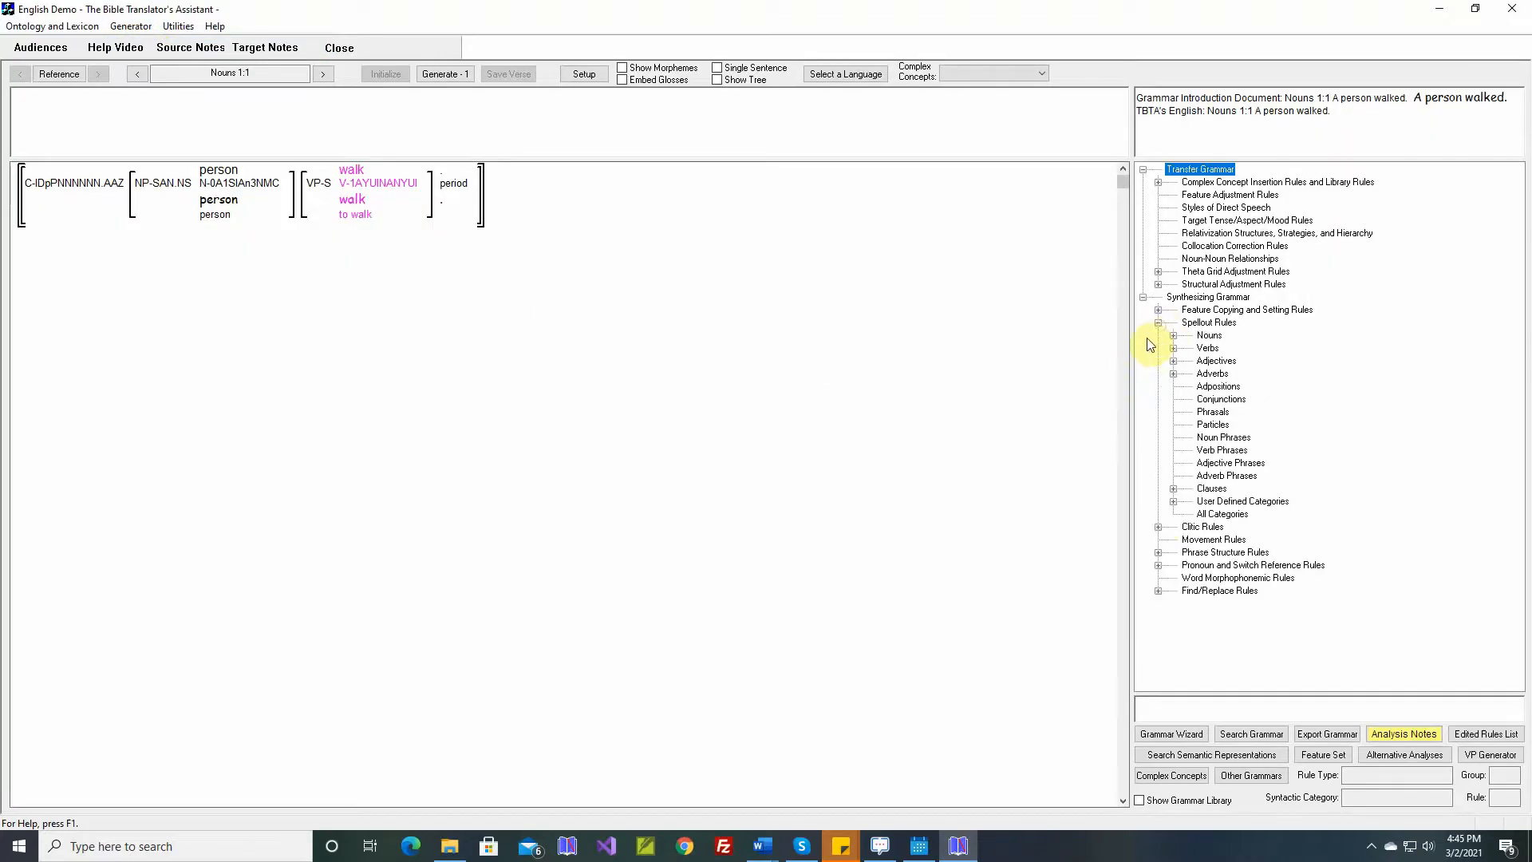
{"action": "left_click", "coordinate": [1173, 348]}
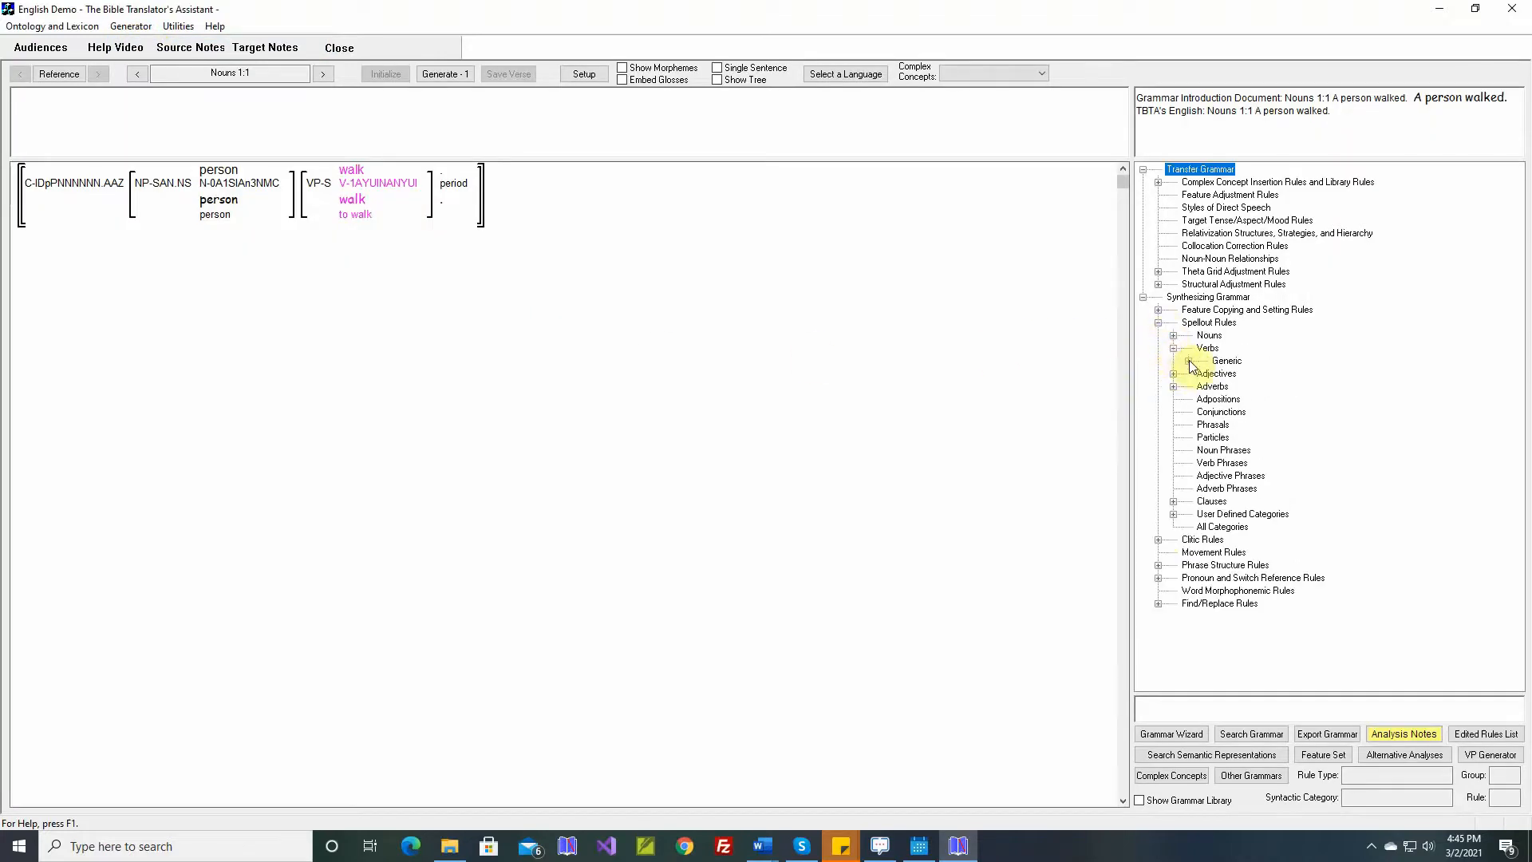
{"action": "left_click", "coordinate": [1188, 361]}
{"action": "double_click", "coordinate": [1258, 375]}
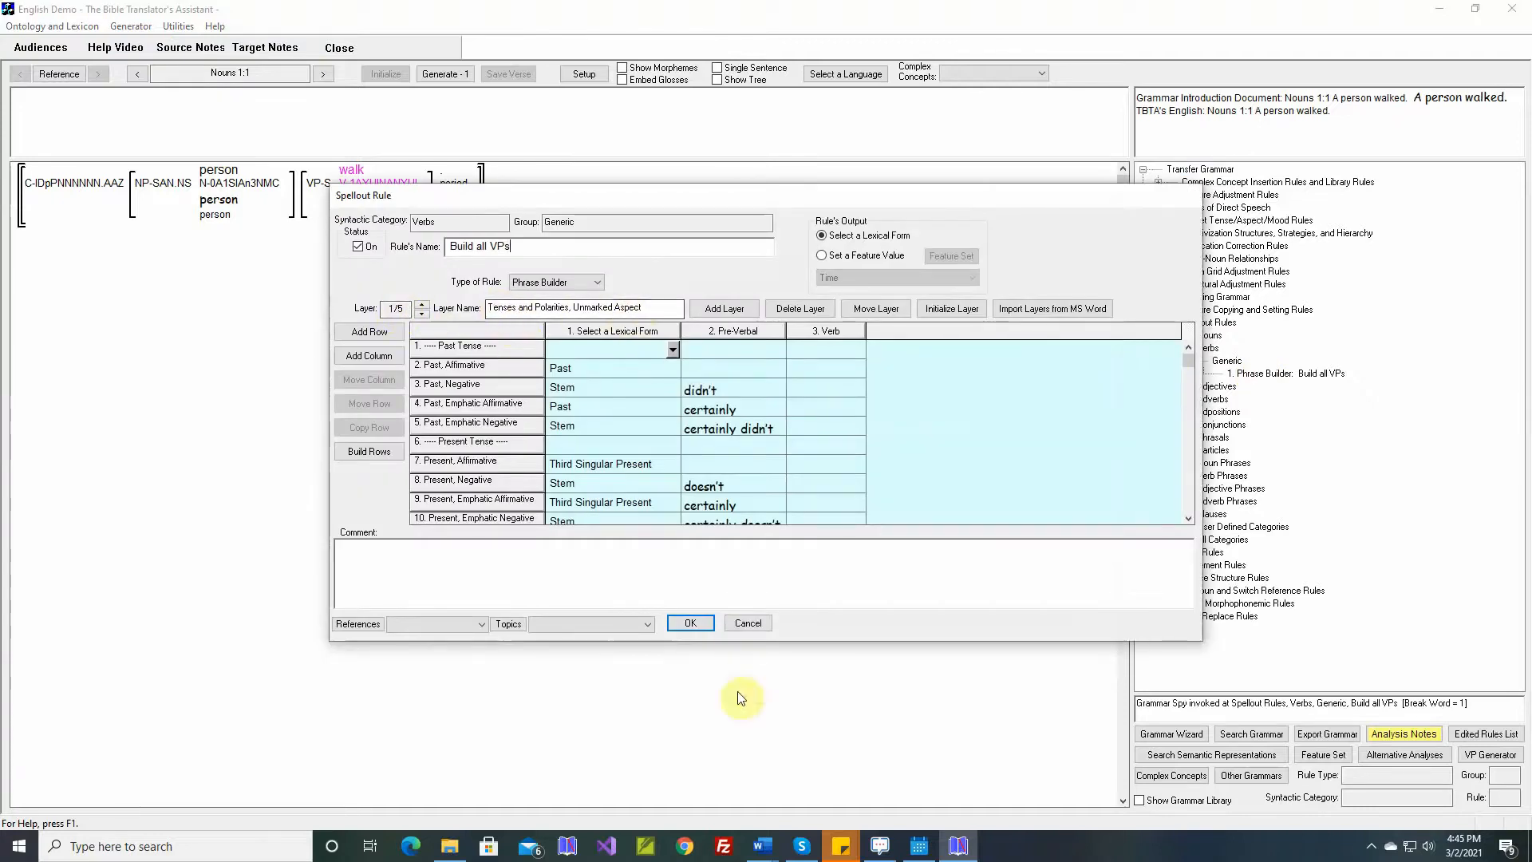
View Table 1, Tenses and Polarities, in the "3. All Types of Phrases and Clauses-English" Word document, and return to the Spellout Rule
{"action": "mouse_move", "coordinate": [762, 848]}
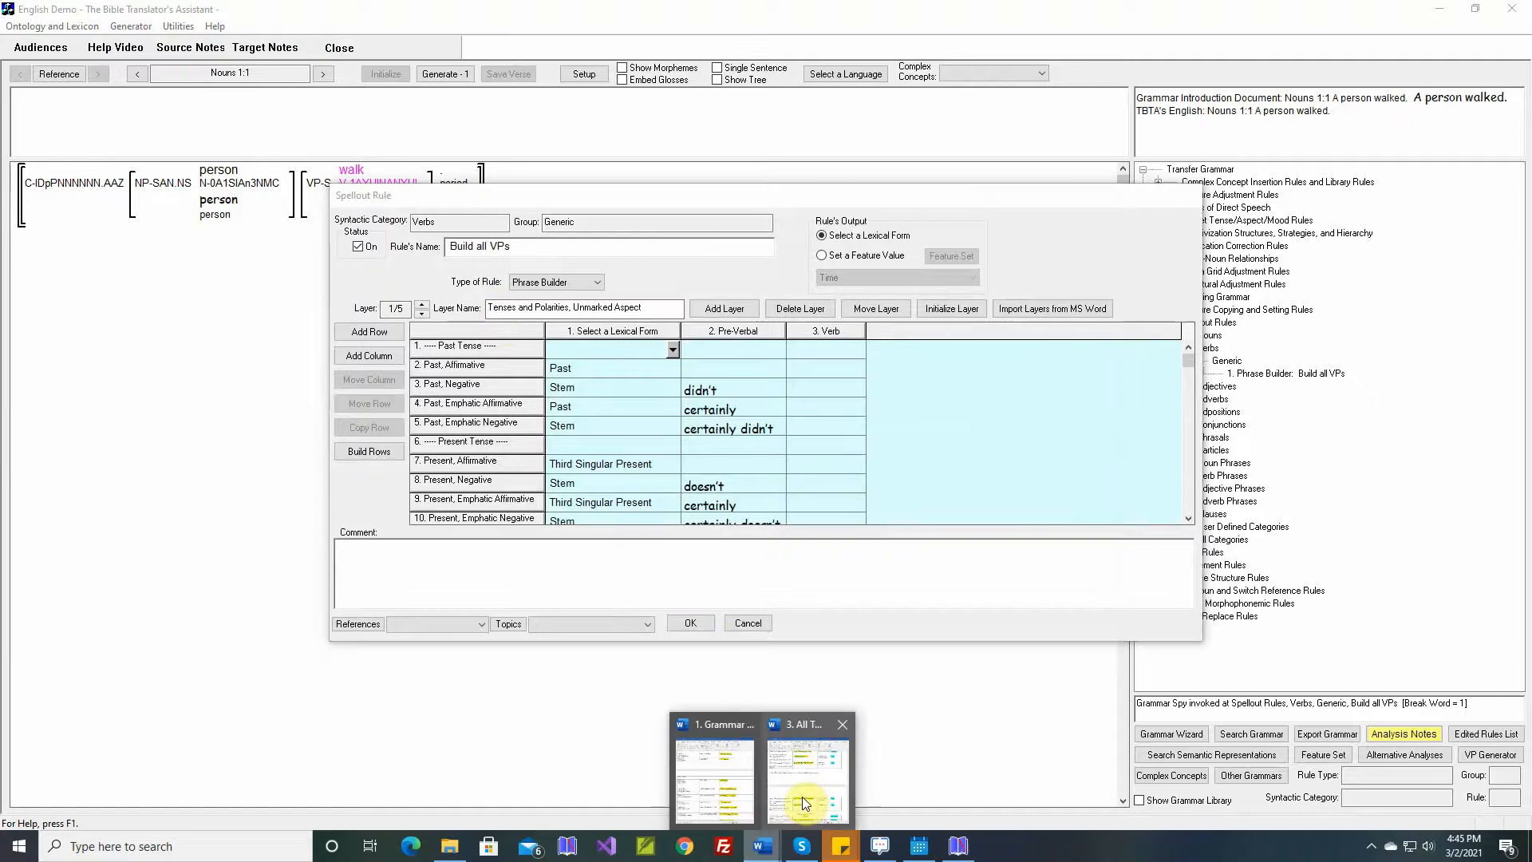
{"action": "left_click", "coordinate": [800, 796]}
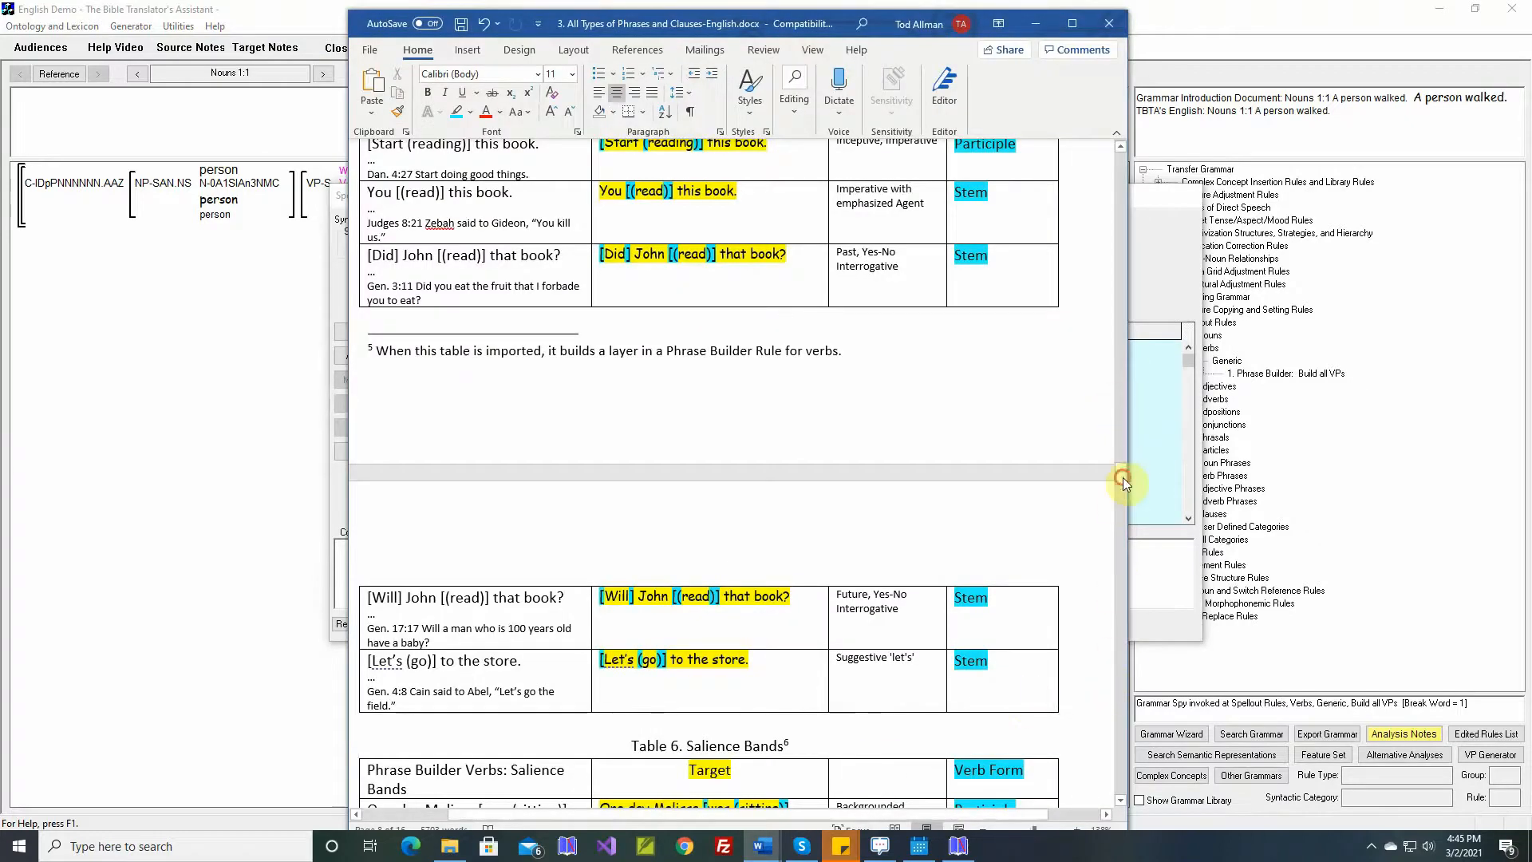
{"action": "left_click_drag", "start_coordinate": [1120, 477], "coordinate": [1125, 159]}
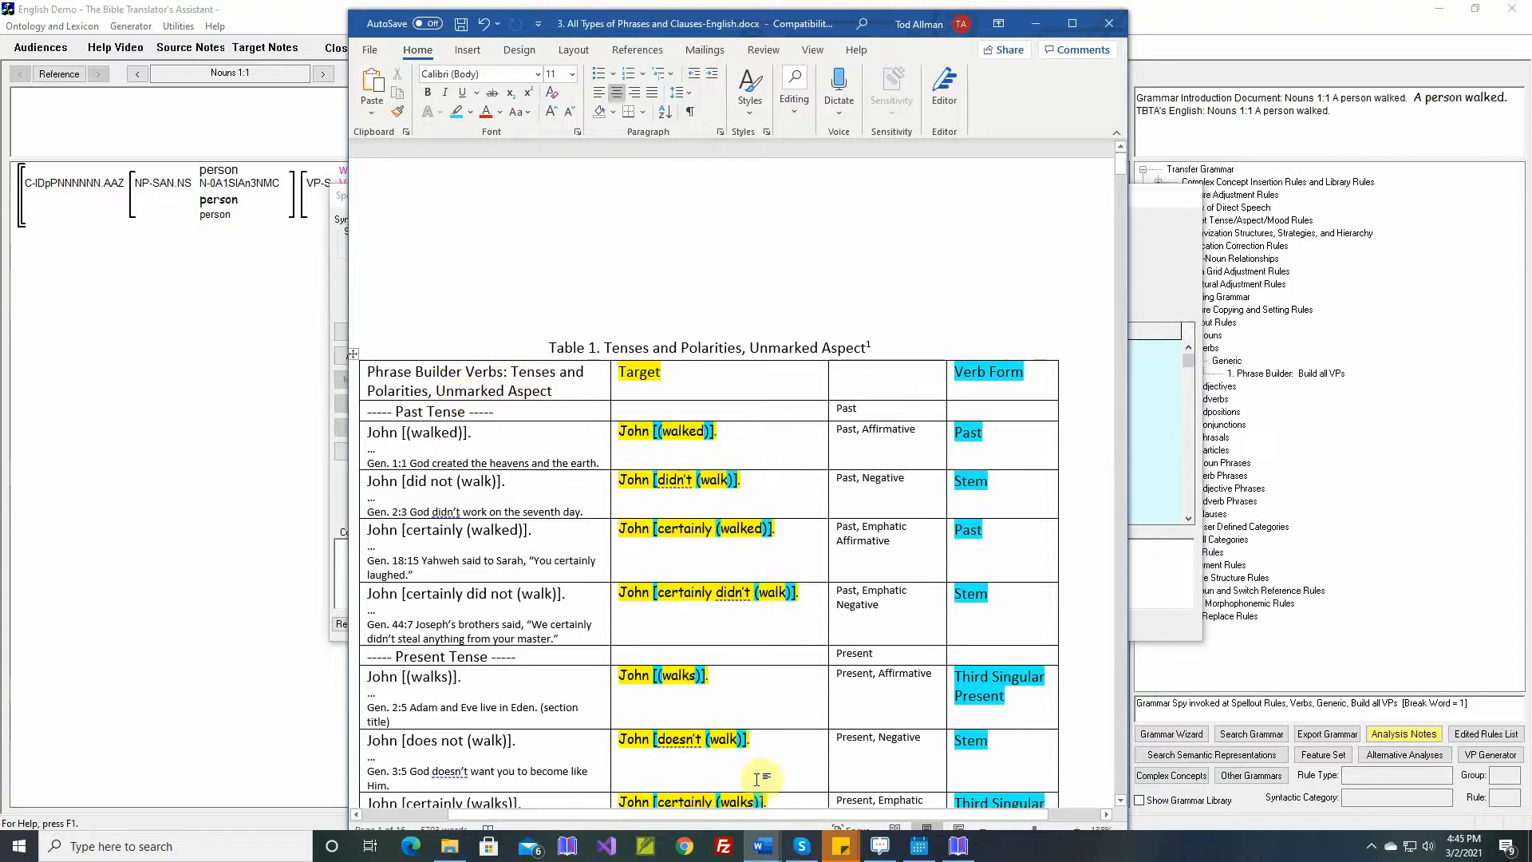
{"action": "left_click", "coordinate": [957, 844]}
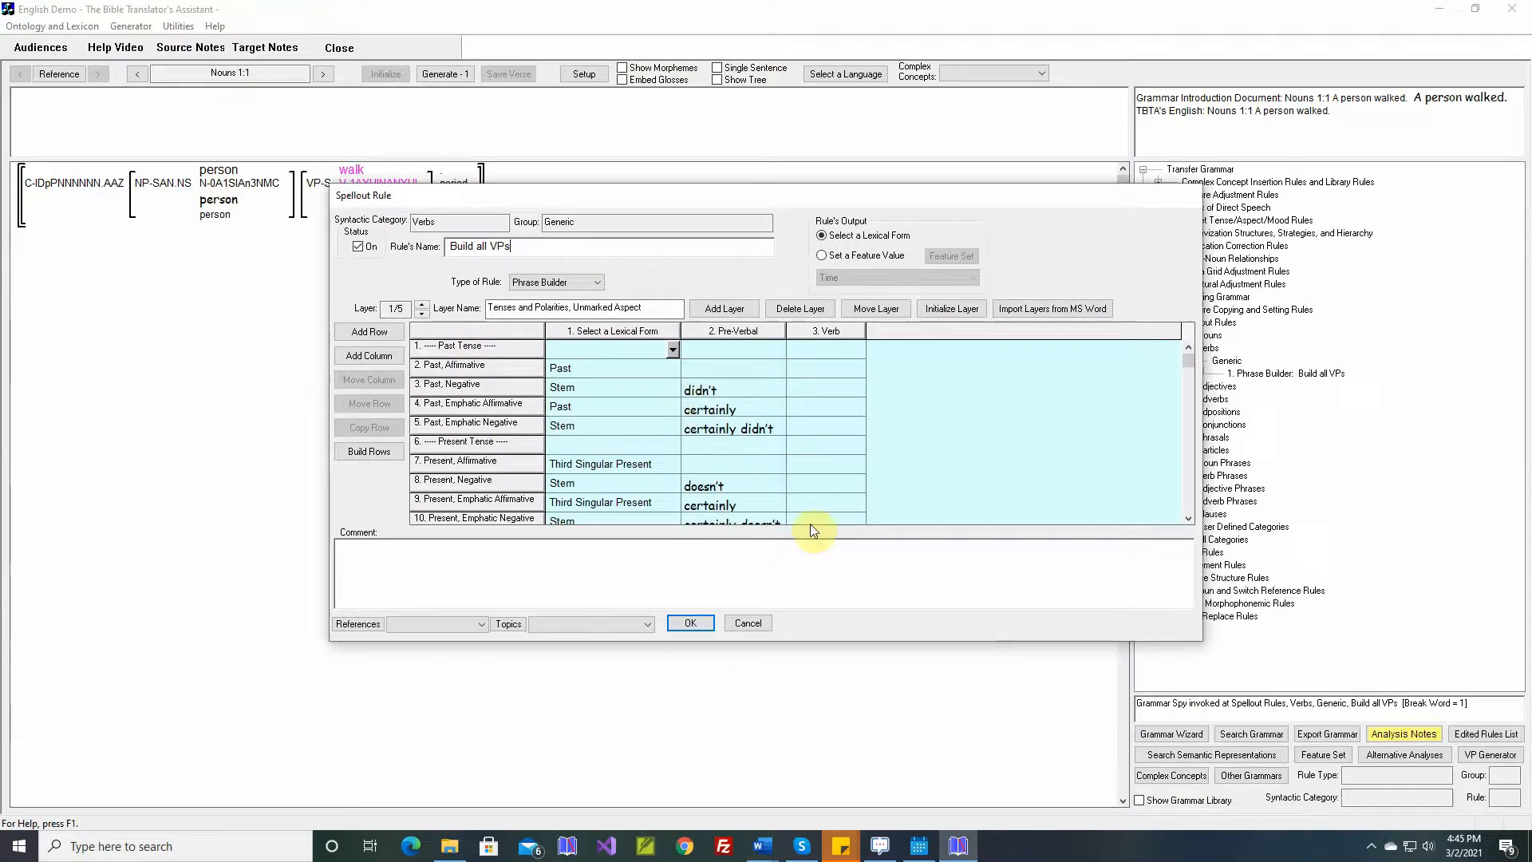
Arrange the Spellout Rule dialog above the Word document and compare the rule's first layer with Table 1
{"action": "left_click_drag", "start_coordinate": [769, 196], "coordinate": [758, 49]}
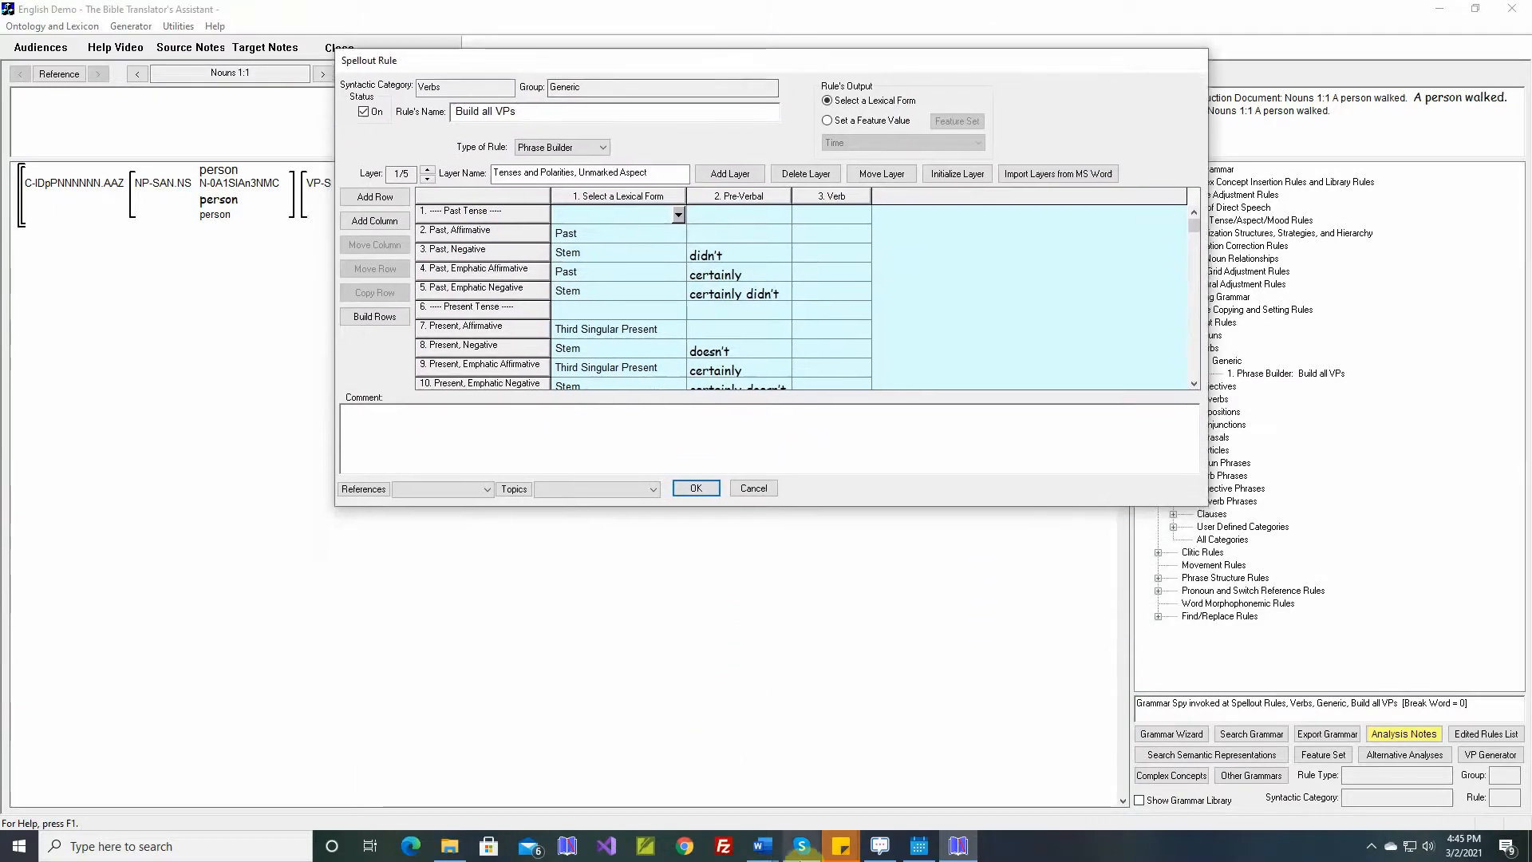
{"action": "mouse_move", "coordinate": [760, 852]}
{"action": "left_click", "coordinate": [806, 807]}
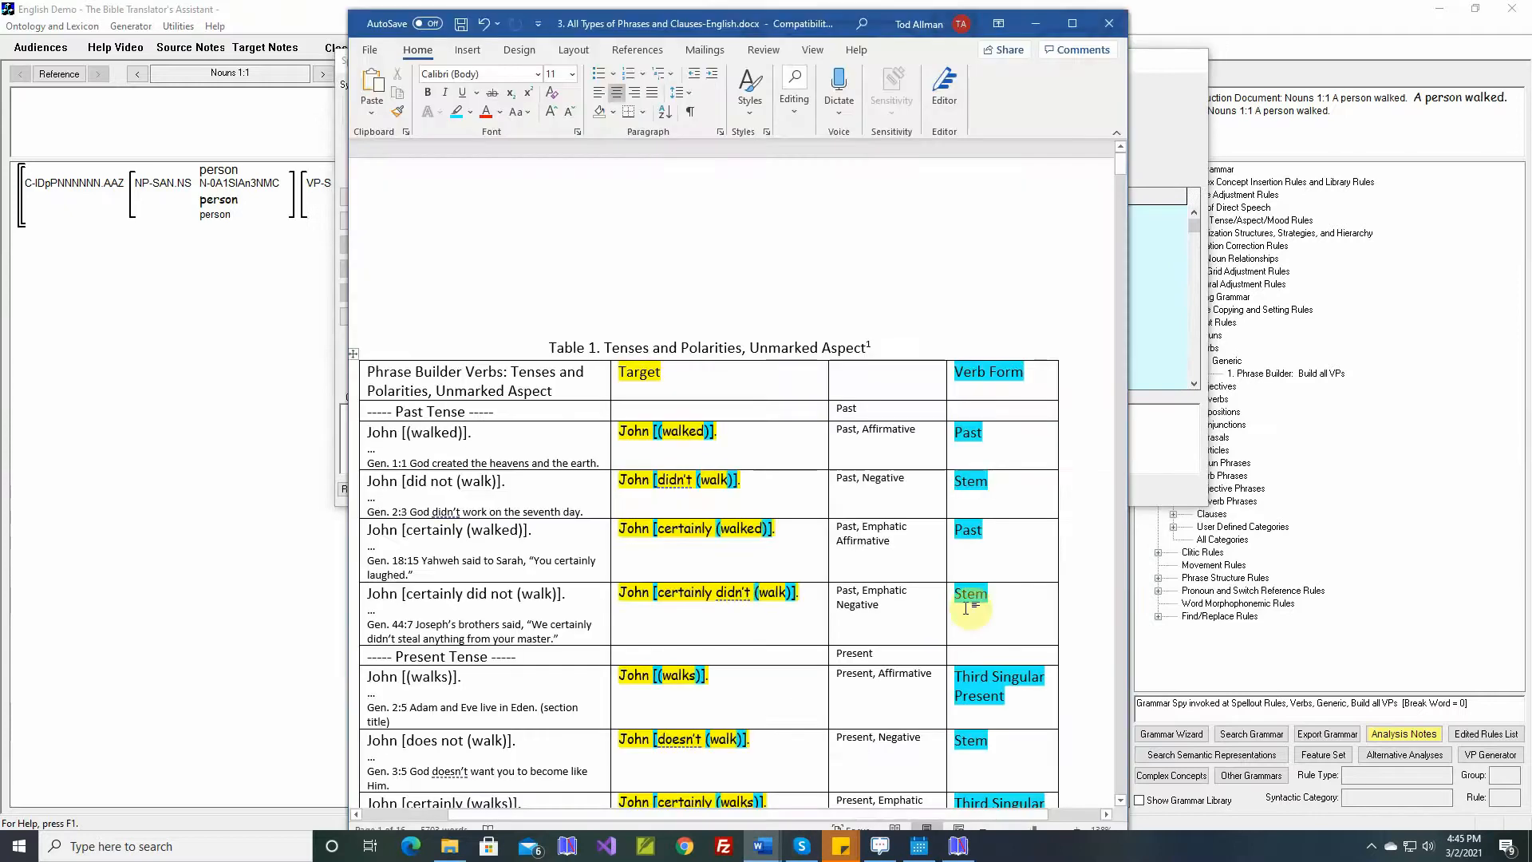
{"action": "scroll", "coordinate": [947, 476], "scroll_direction": "down", "scroll_amount": 3}
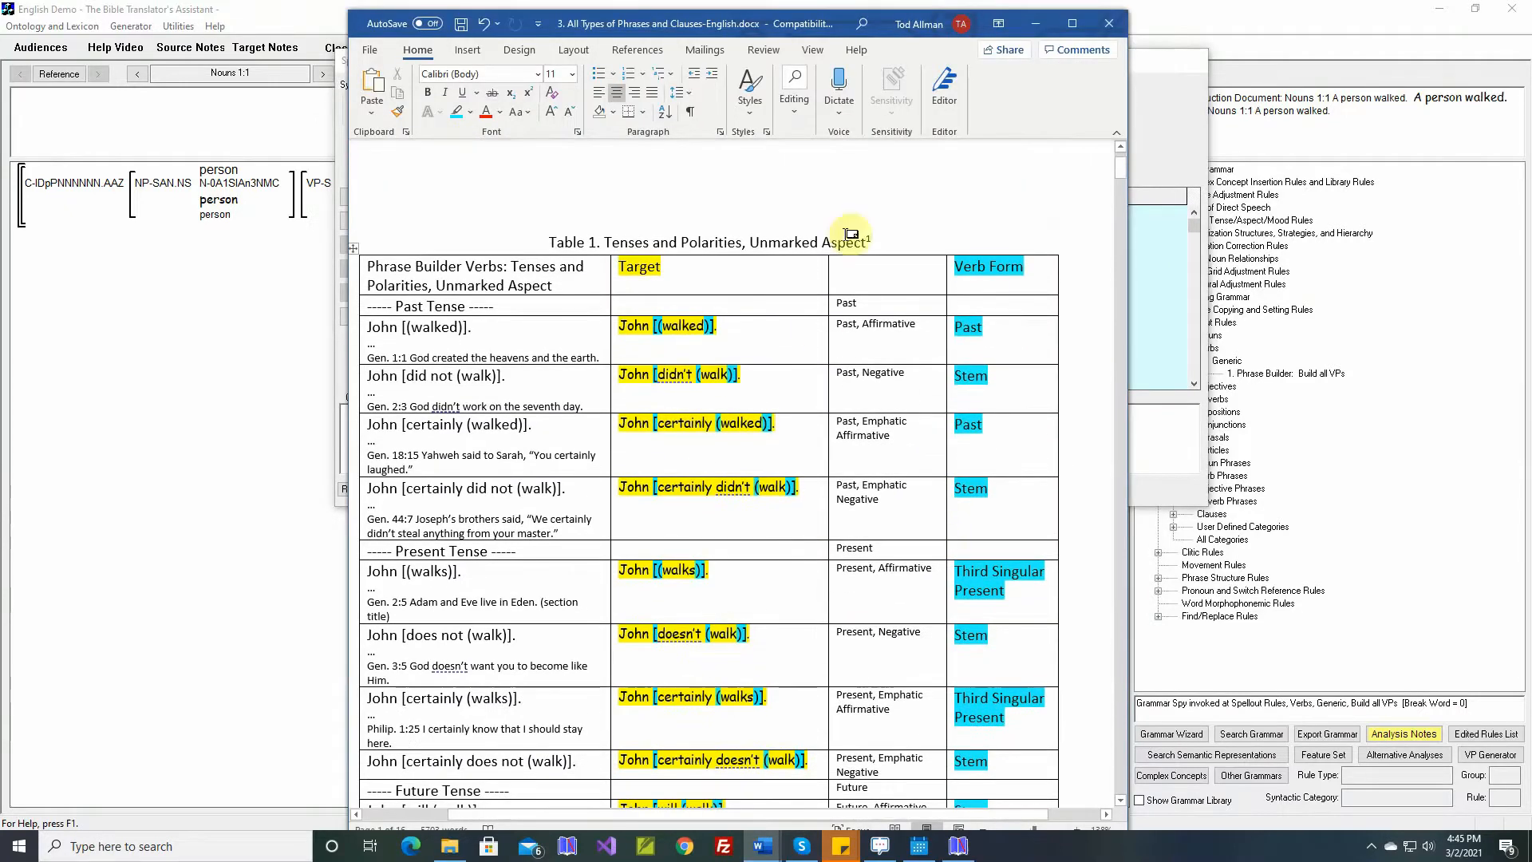
{"action": "left_click_drag", "start_coordinate": [849, 33], "coordinate": [840, 430]}
{"action": "scroll", "coordinate": [831, 659], "scroll_direction": "down", "scroll_amount": 6}
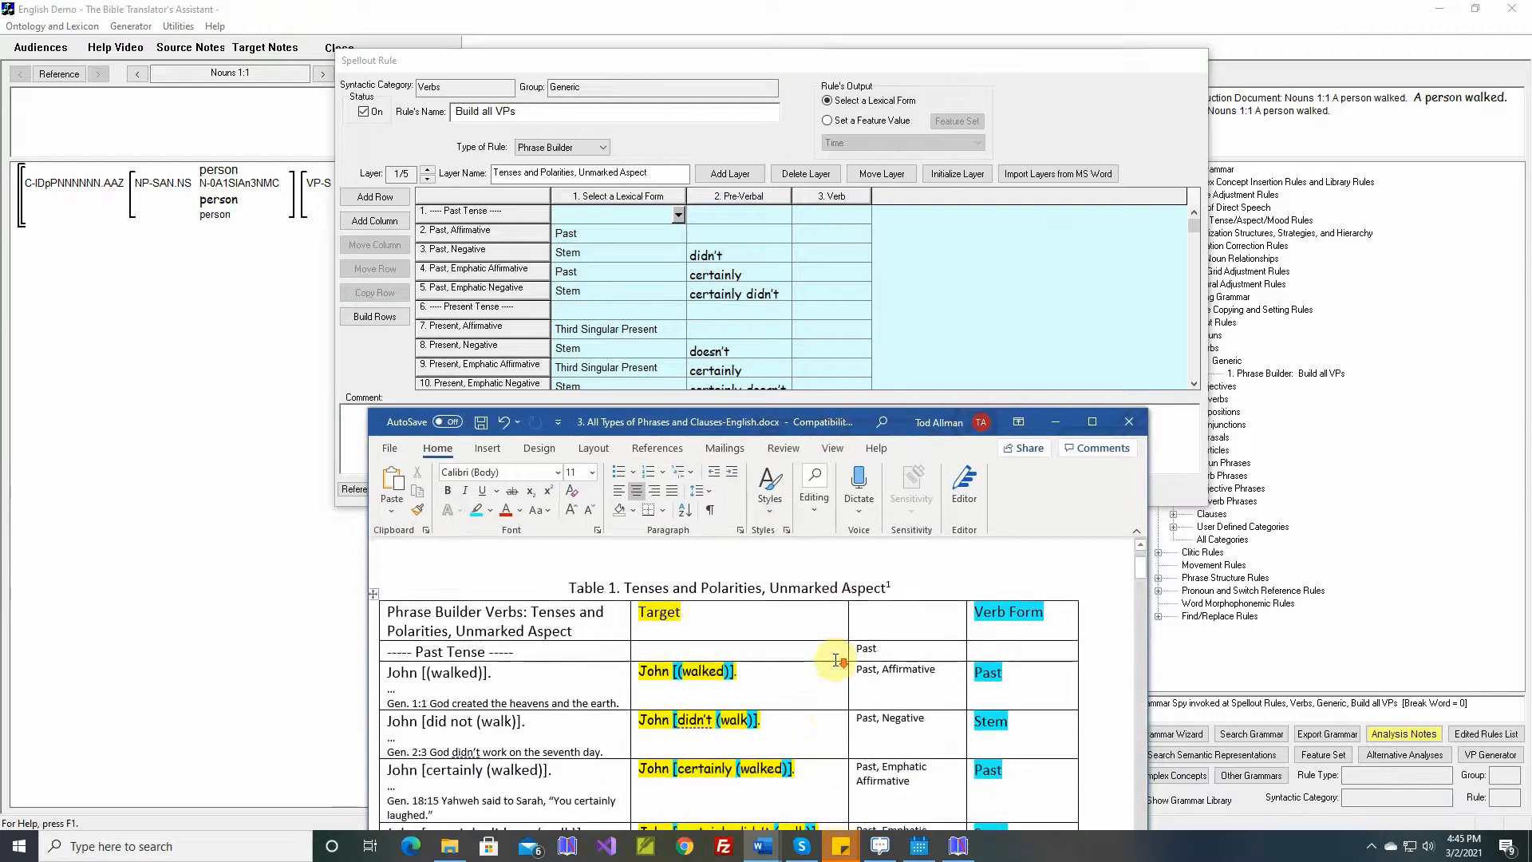
{"action": "scroll", "coordinate": [829, 659], "scroll_direction": "up", "scroll_amount": 3}
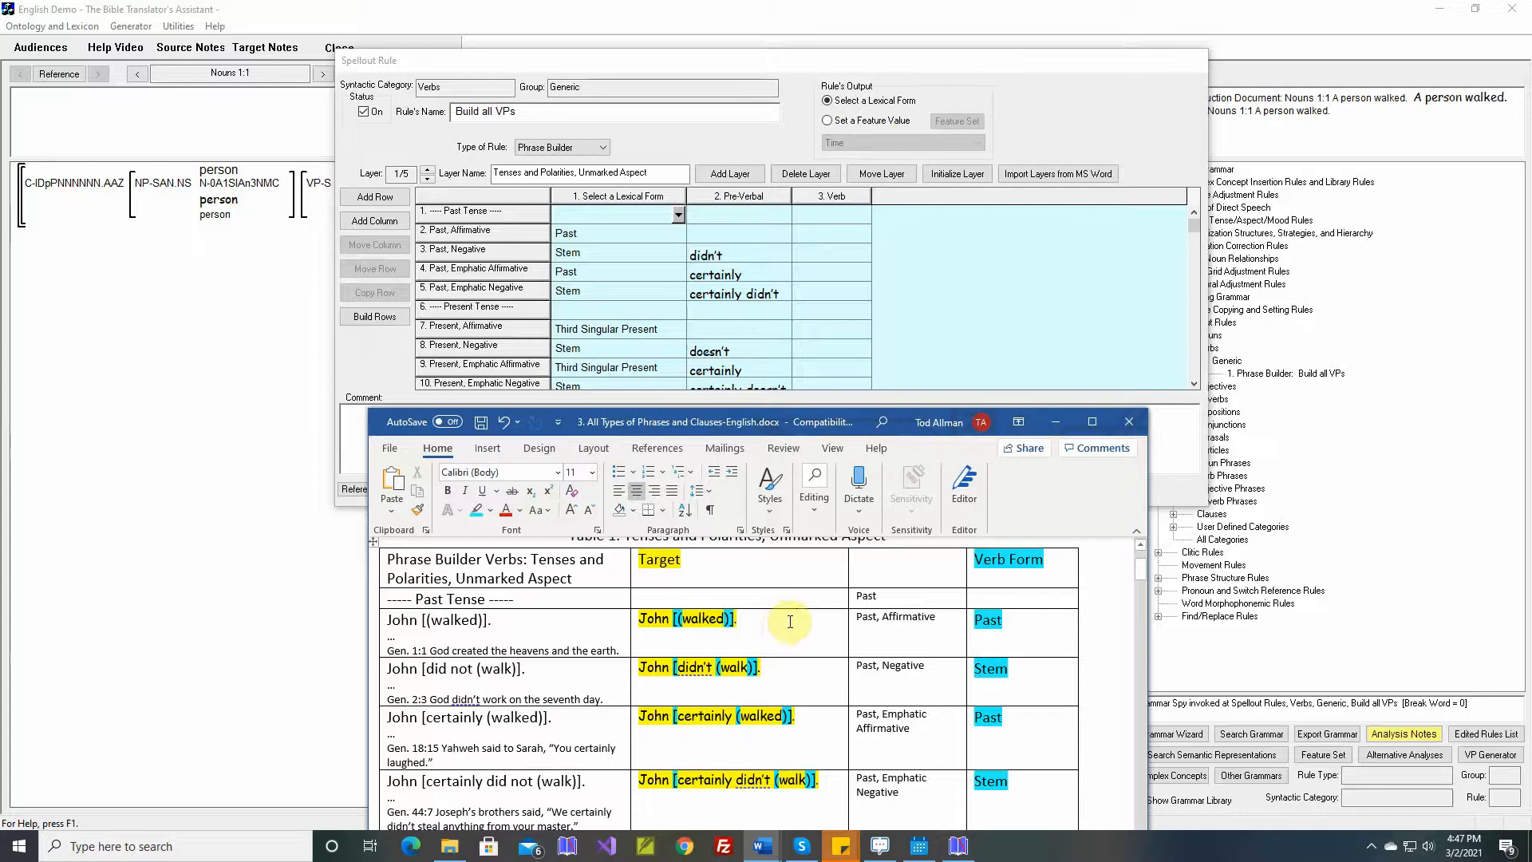
{"action": "scroll", "coordinate": [790, 622], "scroll_direction": "down", "scroll_amount": 1}
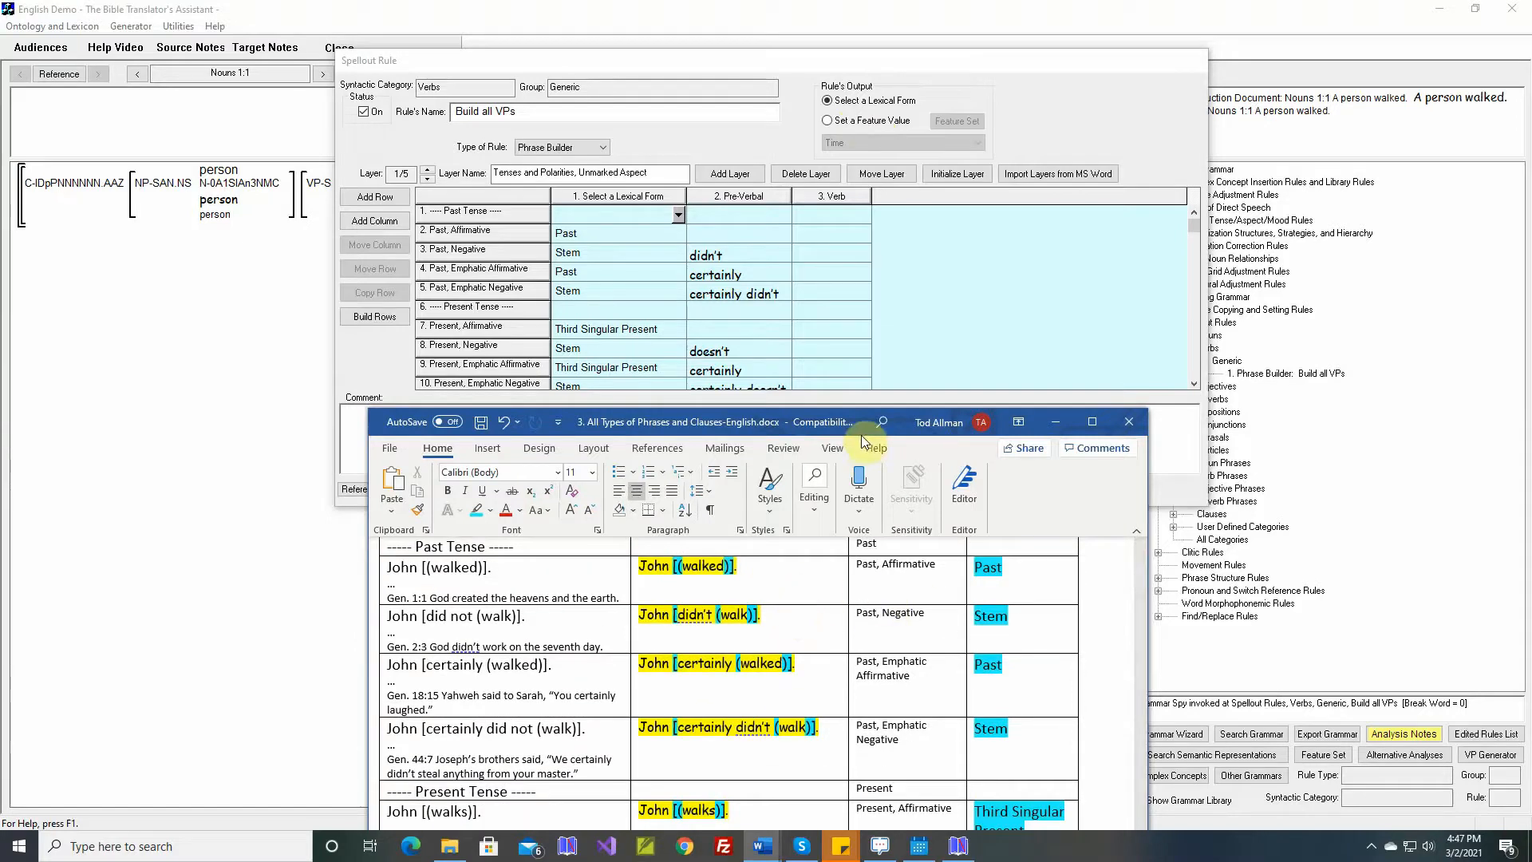
Show layer 2 of the rule and compare it with Table 2, All Aspects, Tenses, and Polarities, in the Word document
{"action": "left_click", "coordinate": [428, 169]}
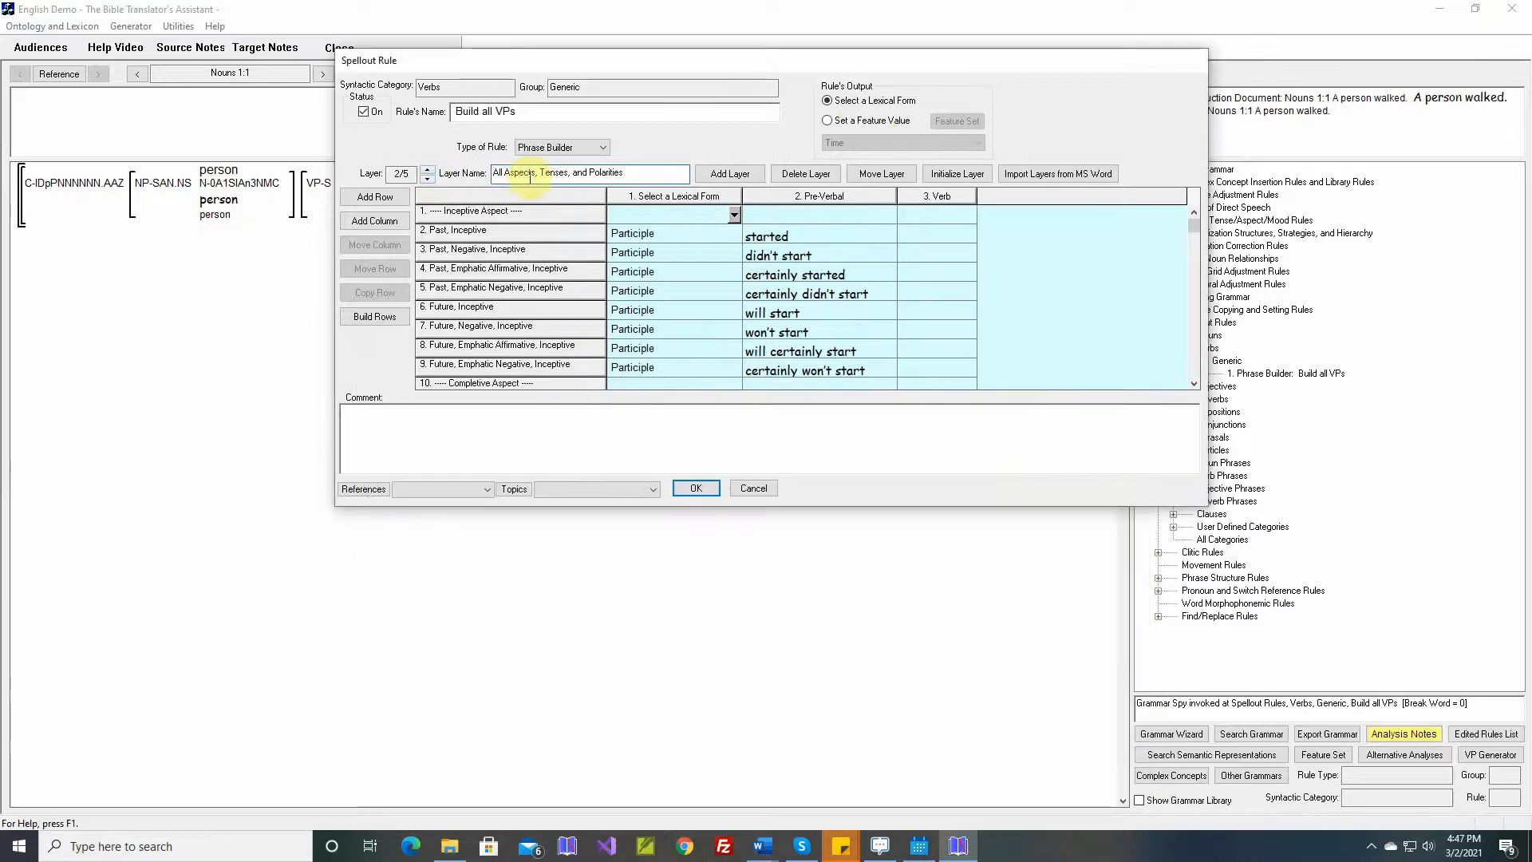
{"action": "mouse_move", "coordinate": [762, 850]}
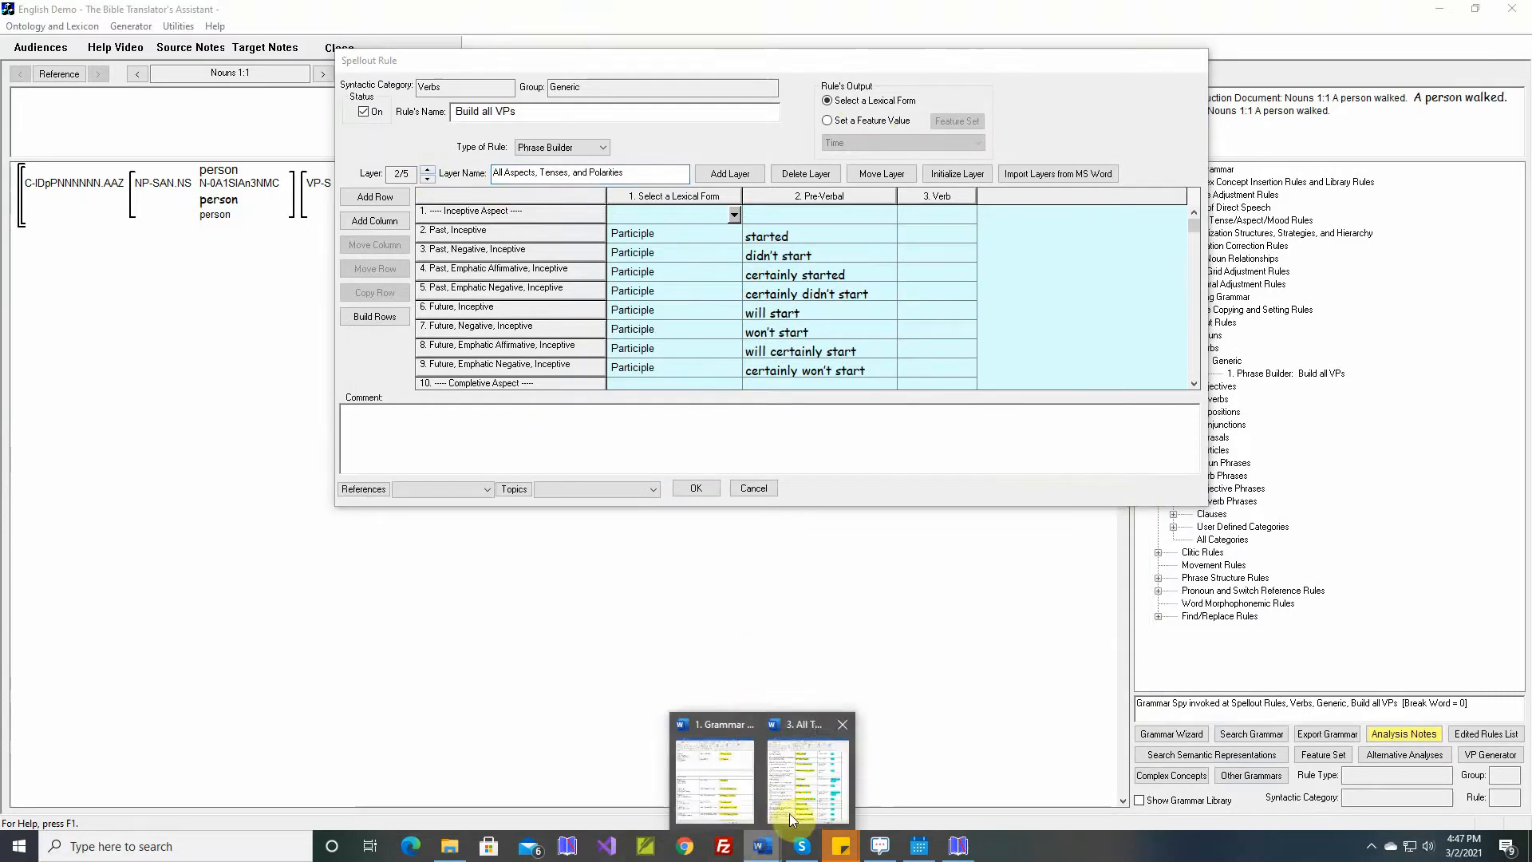
{"action": "left_click", "coordinate": [788, 806]}
{"action": "scroll", "coordinate": [864, 669], "scroll_direction": "down", "scroll_amount": 10}
{"action": "scroll", "coordinate": [864, 668], "scroll_direction": "down", "scroll_amount": 5}
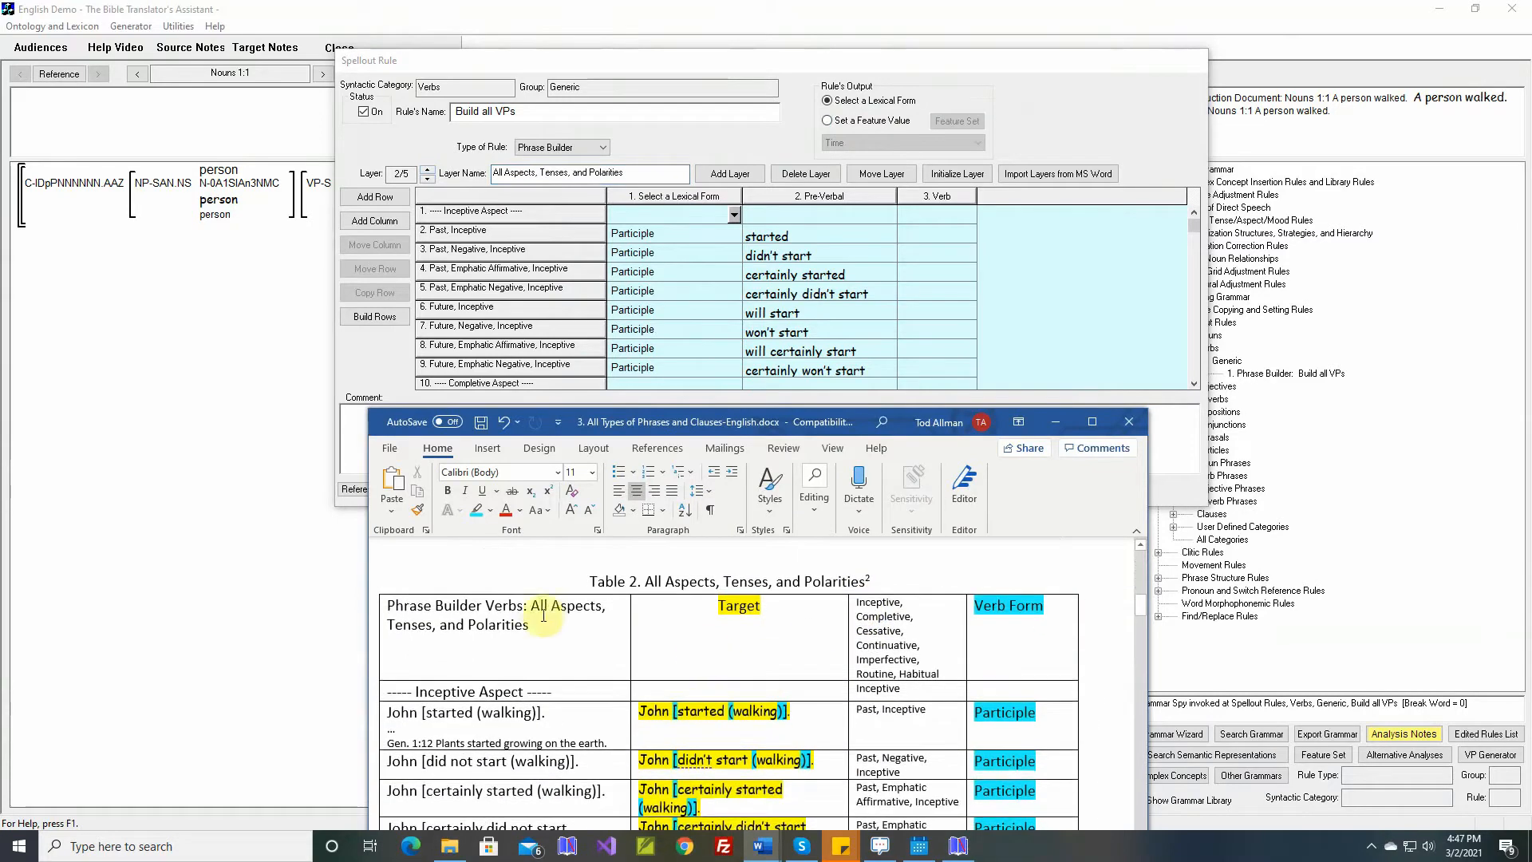
{"action": "left_click_drag", "start_coordinate": [531, 605], "coordinate": [528, 625]}
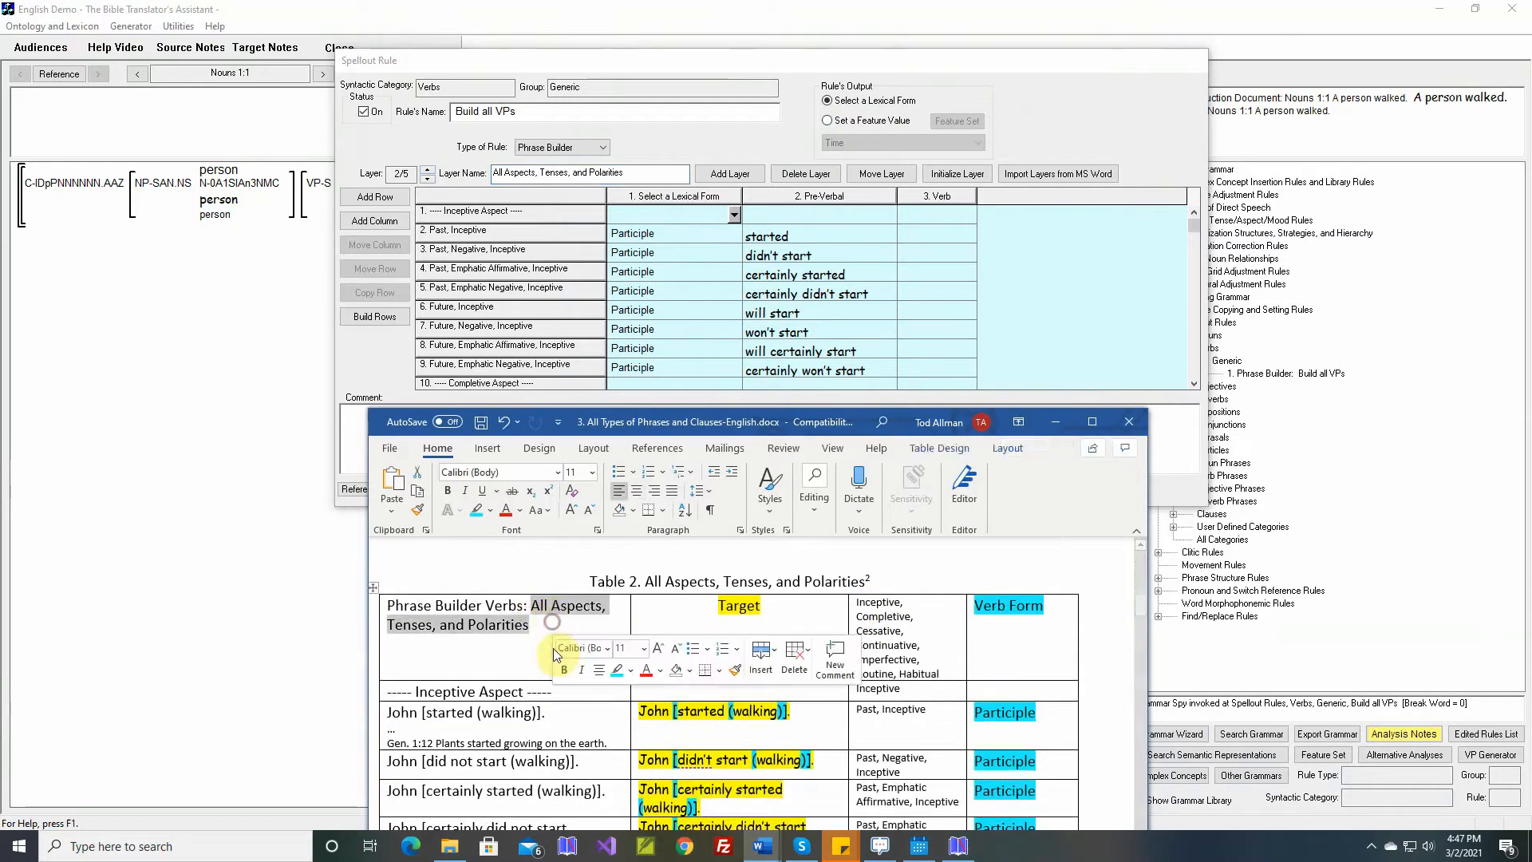
{"action": "scroll", "coordinate": [505, 662], "scroll_direction": "down", "scroll_amount": 3}
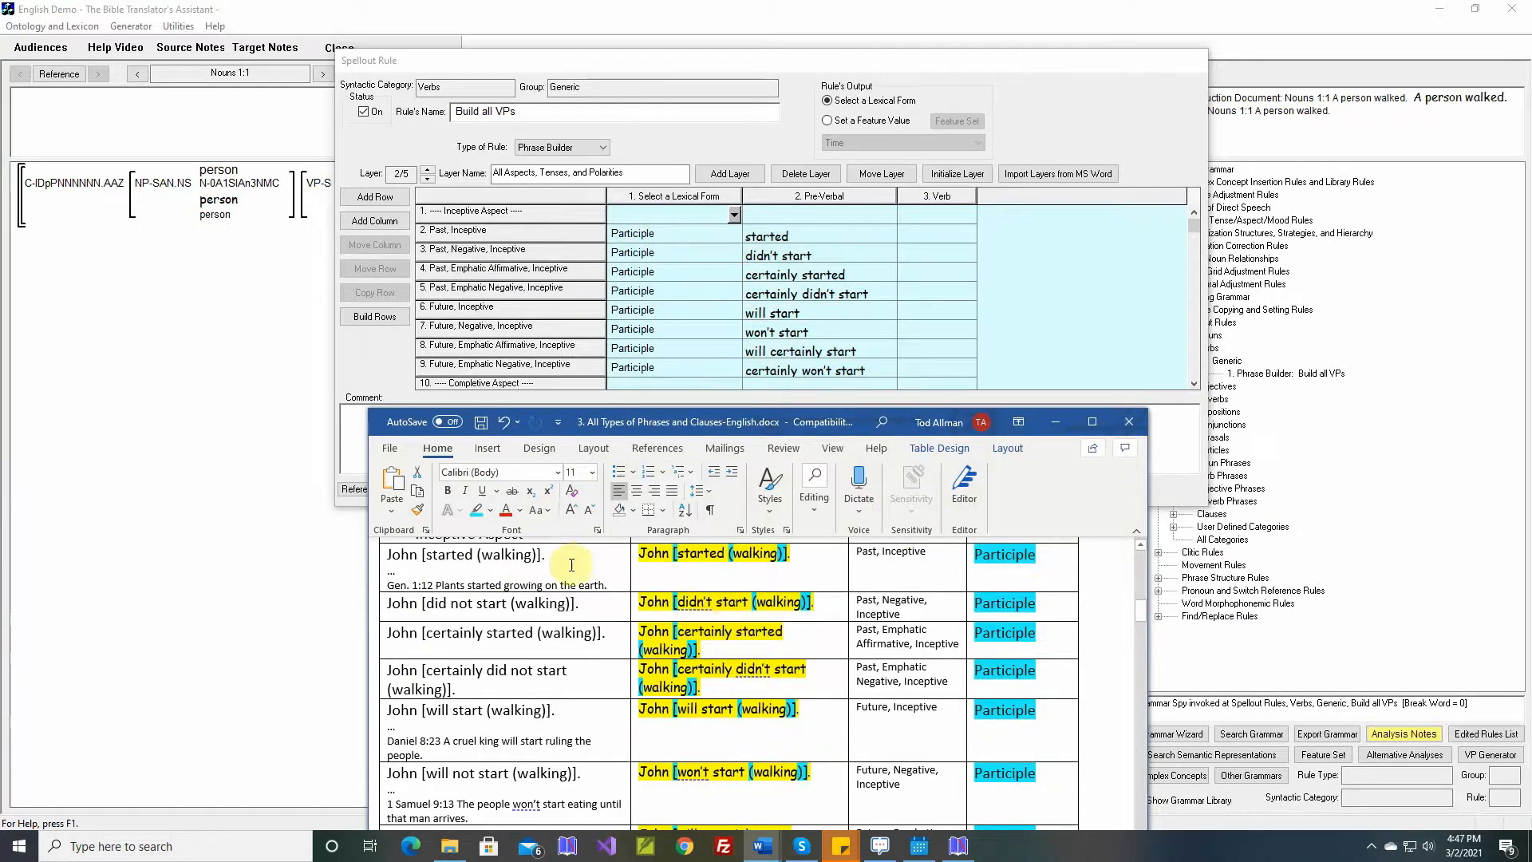
{"action": "scroll", "coordinate": [678, 606], "scroll_direction": "down", "scroll_amount": 1}
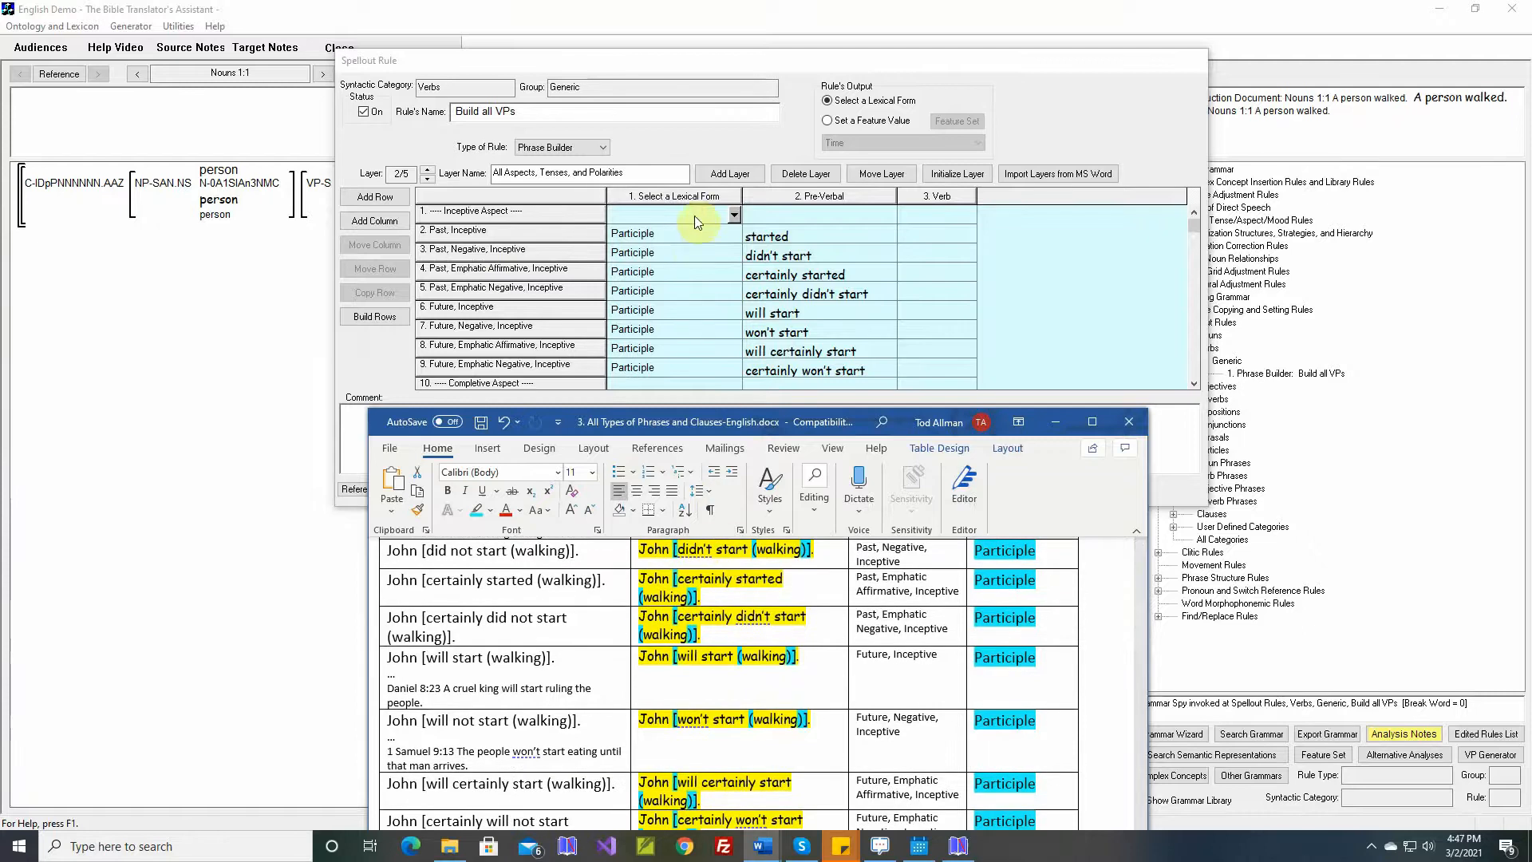
Return to the Spellout Rule dialog and review layers 3 to 5 of the "Build all VPs" rule
{"action": "left_click", "coordinate": [1053, 314]}
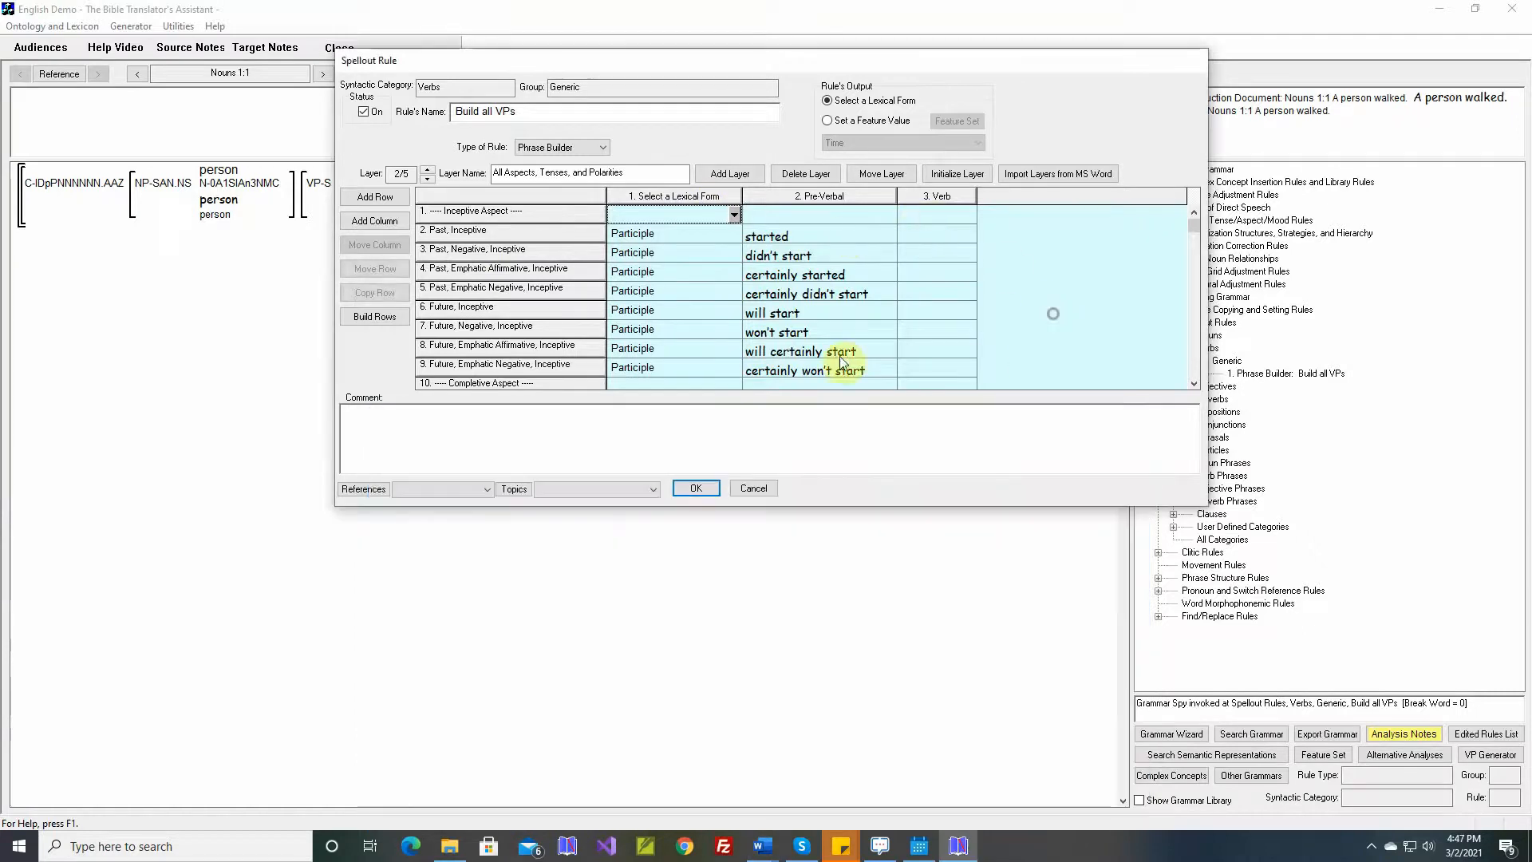
{"action": "left_click", "coordinate": [428, 175]}
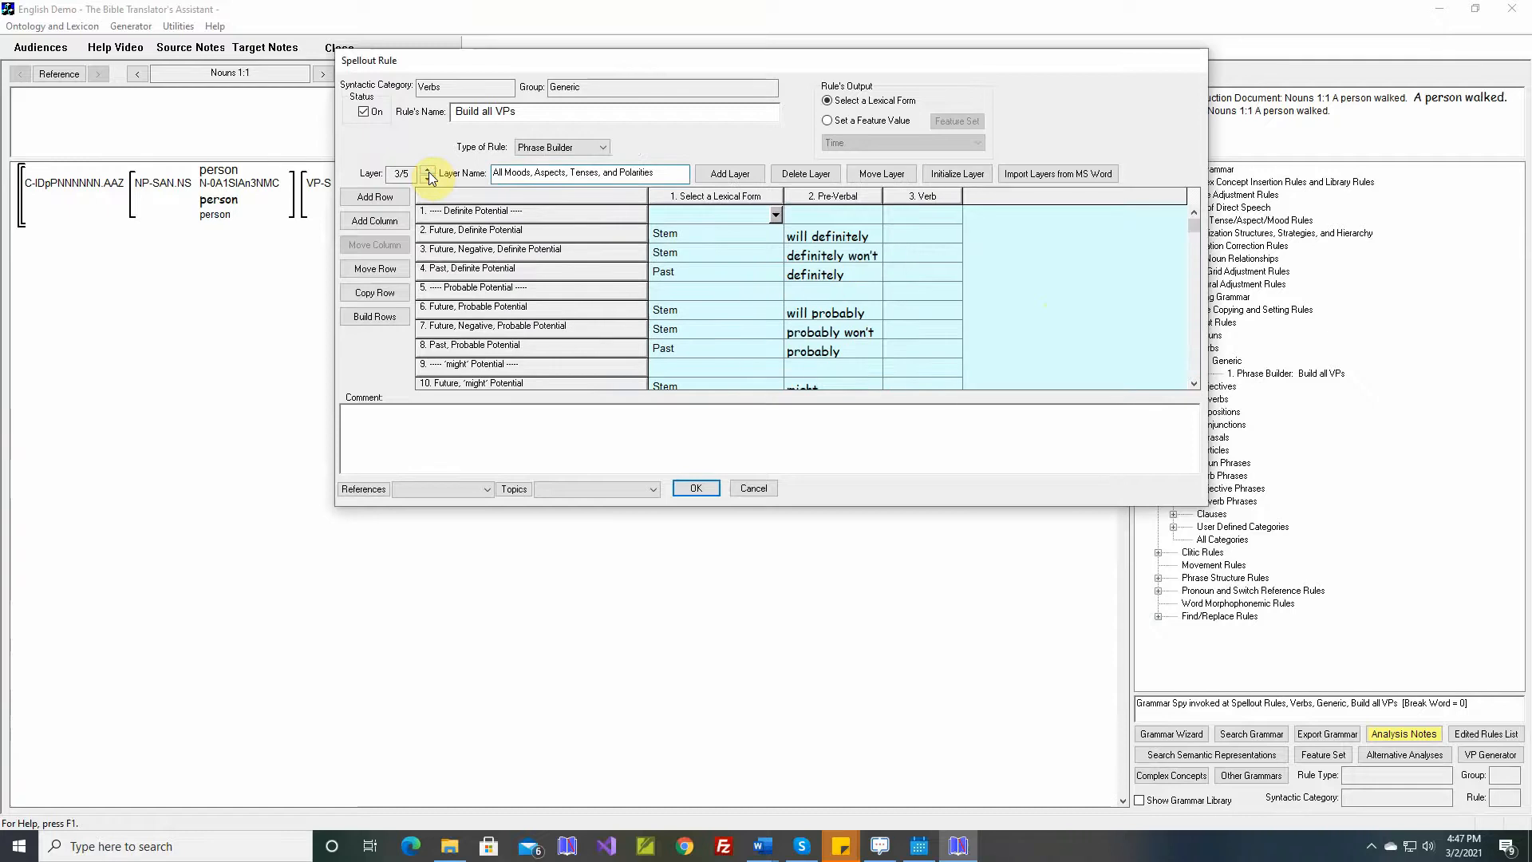
{"action": "left_click", "coordinate": [428, 175]}
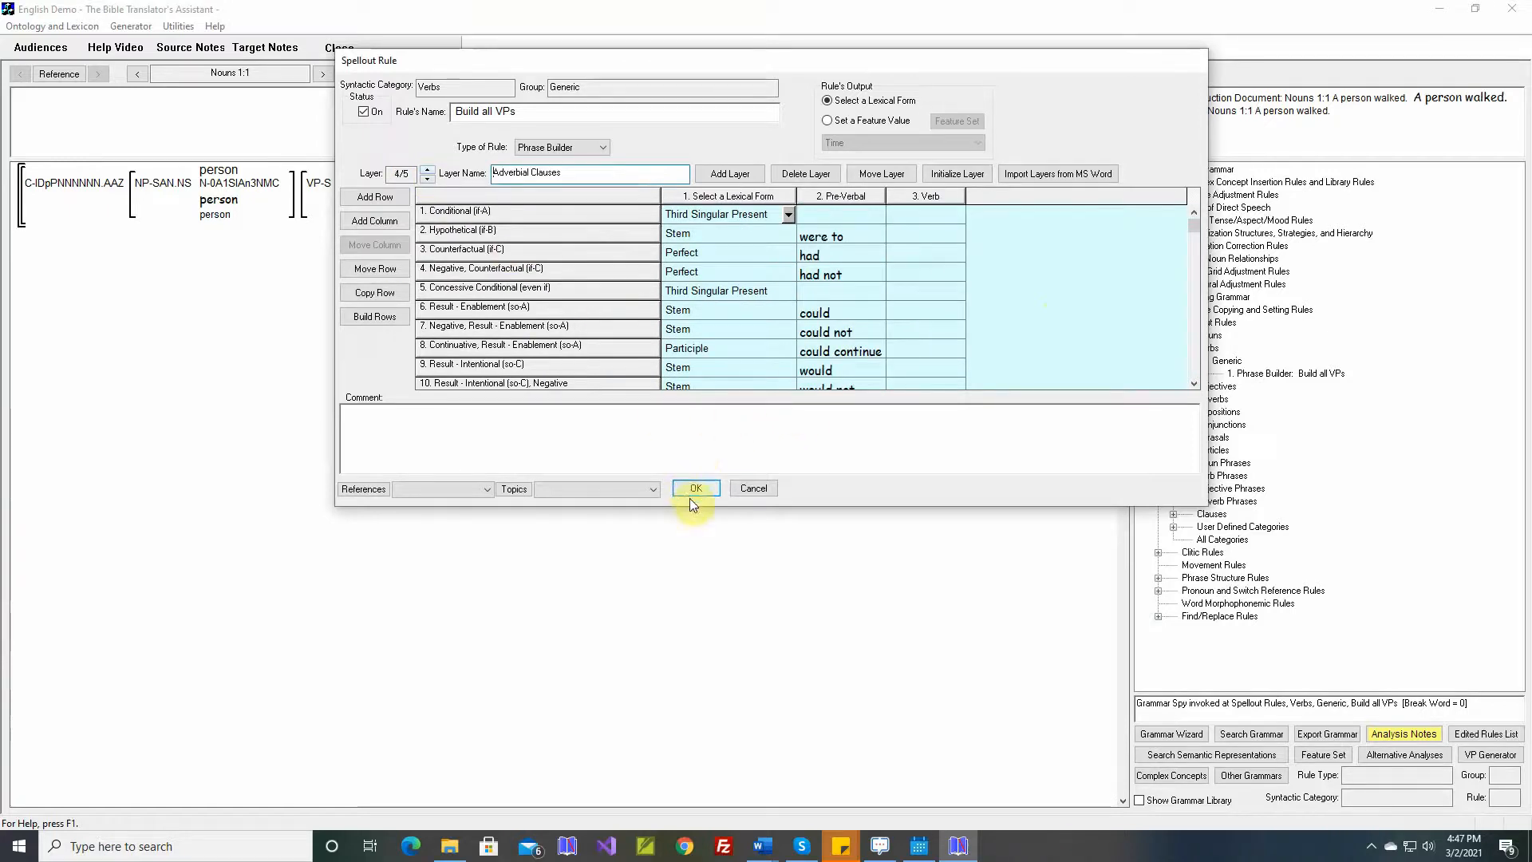
{"action": "left_click", "coordinate": [429, 173]}
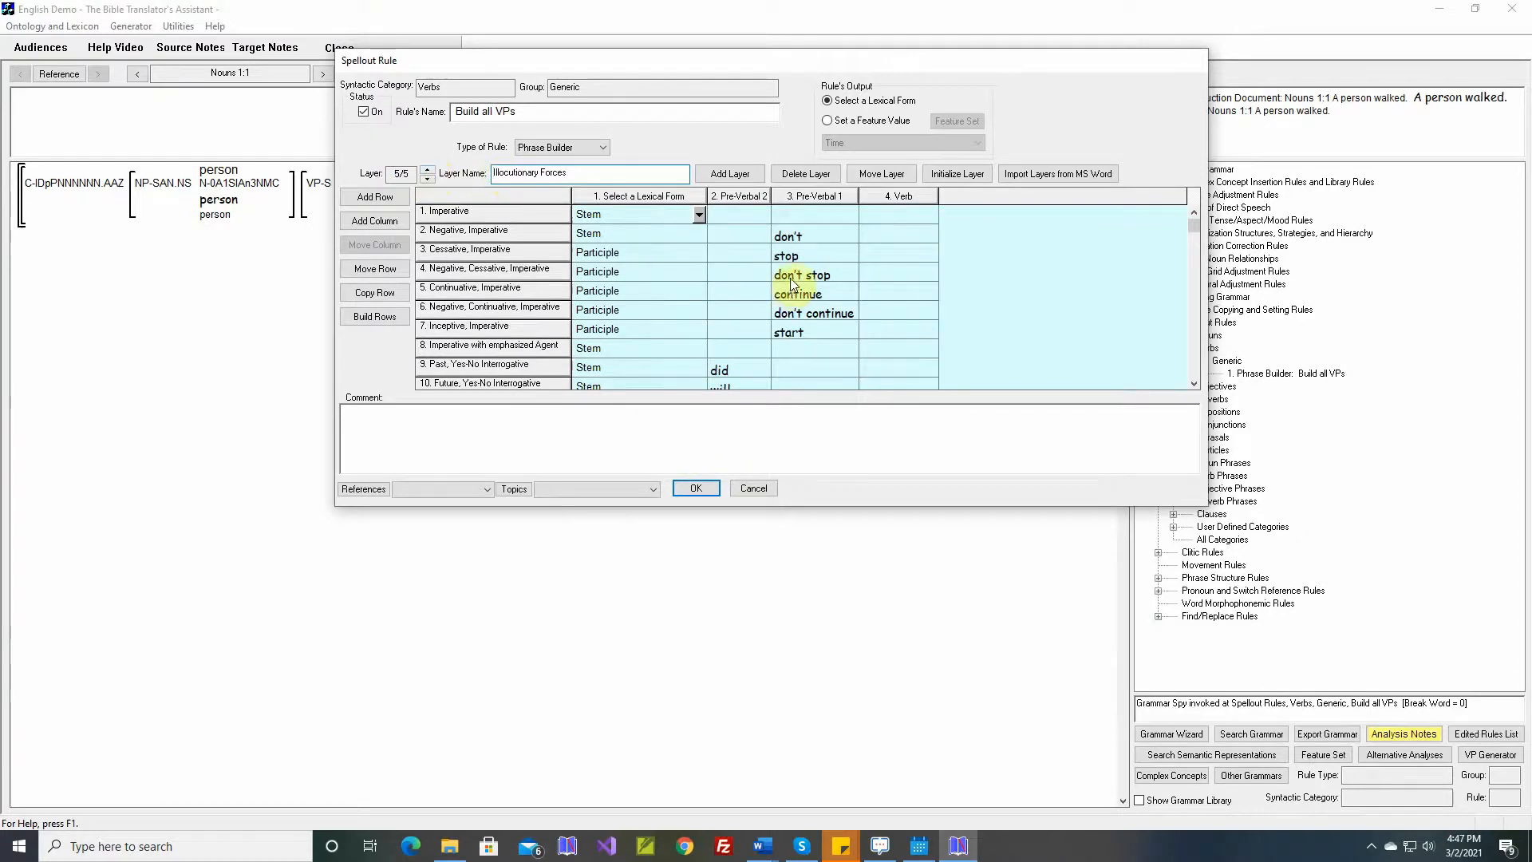
Review the remaining Illocutionary Forces rows, slightly widen the Pre-Verbal 2 column, and accept the "Build all VPs" rule
{"action": "scroll", "coordinate": [771, 333], "scroll_direction": "down", "scroll_amount": 2}
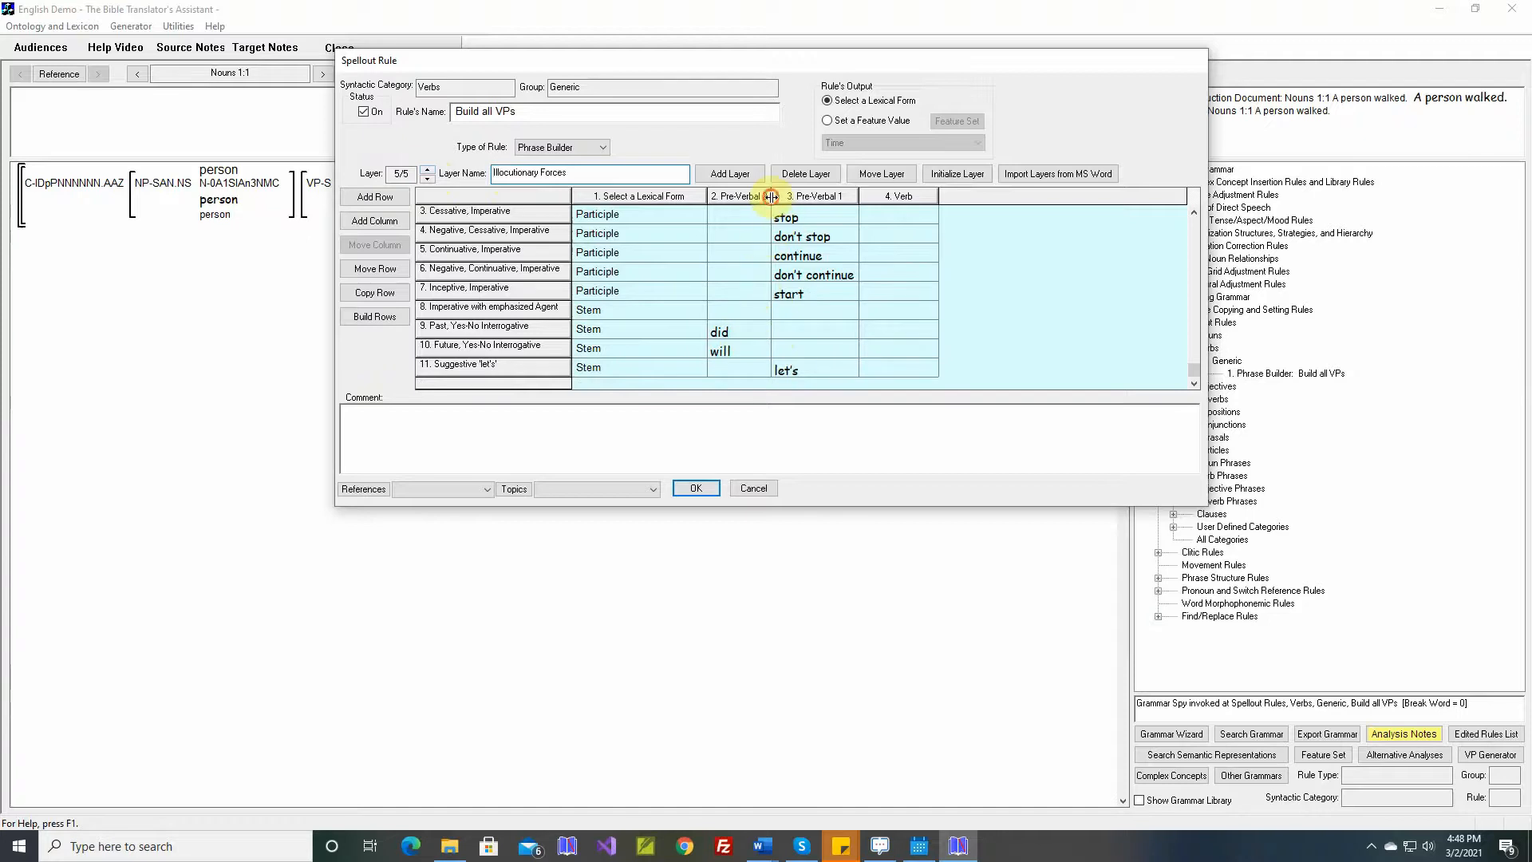
{"action": "left_click_drag", "start_coordinate": [771, 196], "coordinate": [783, 196]}
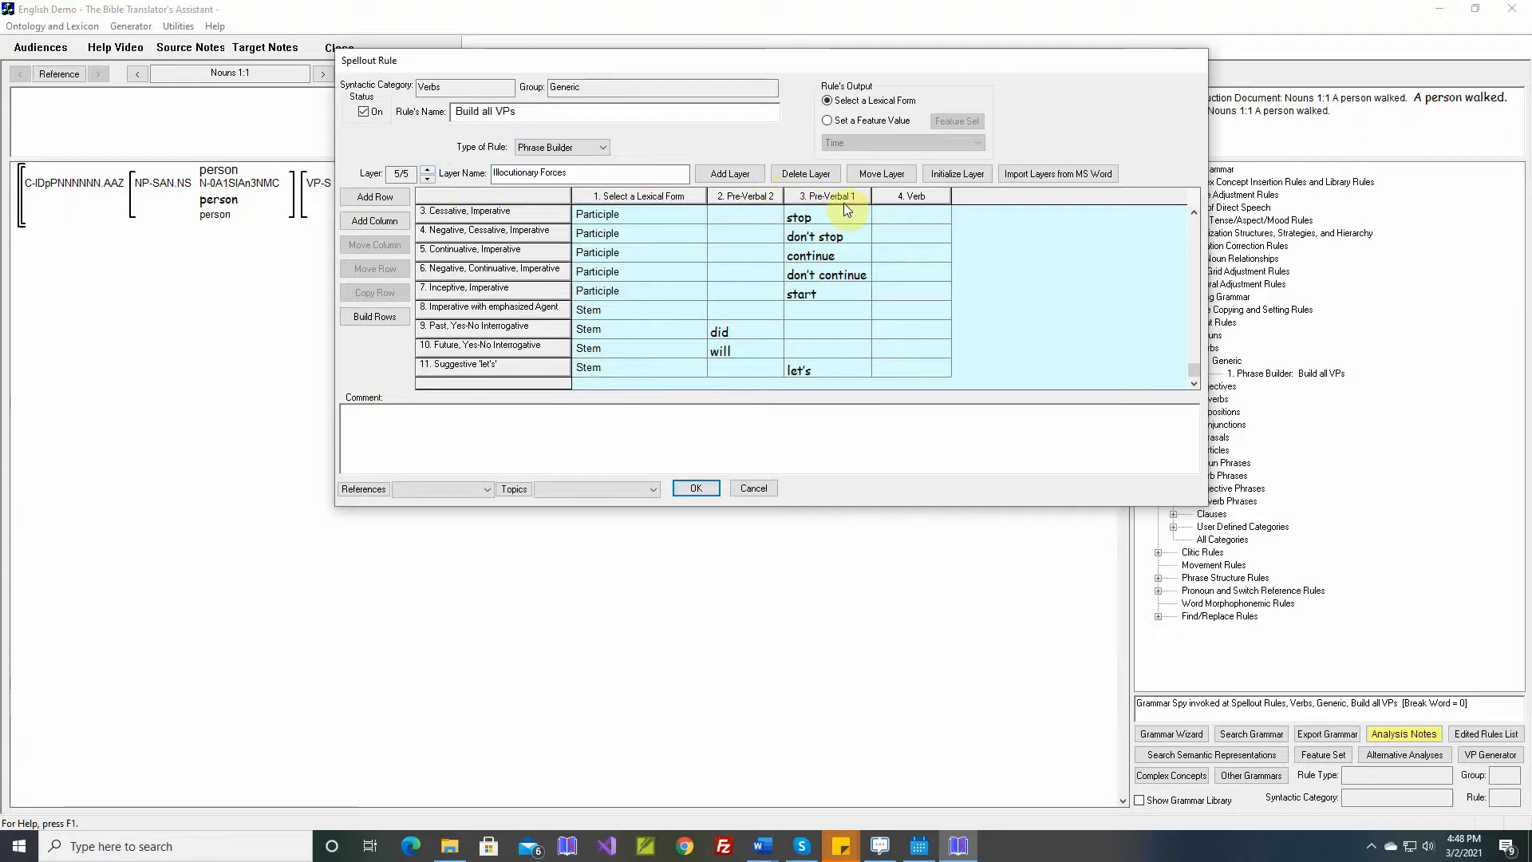
{"action": "left_click", "coordinate": [697, 488]}
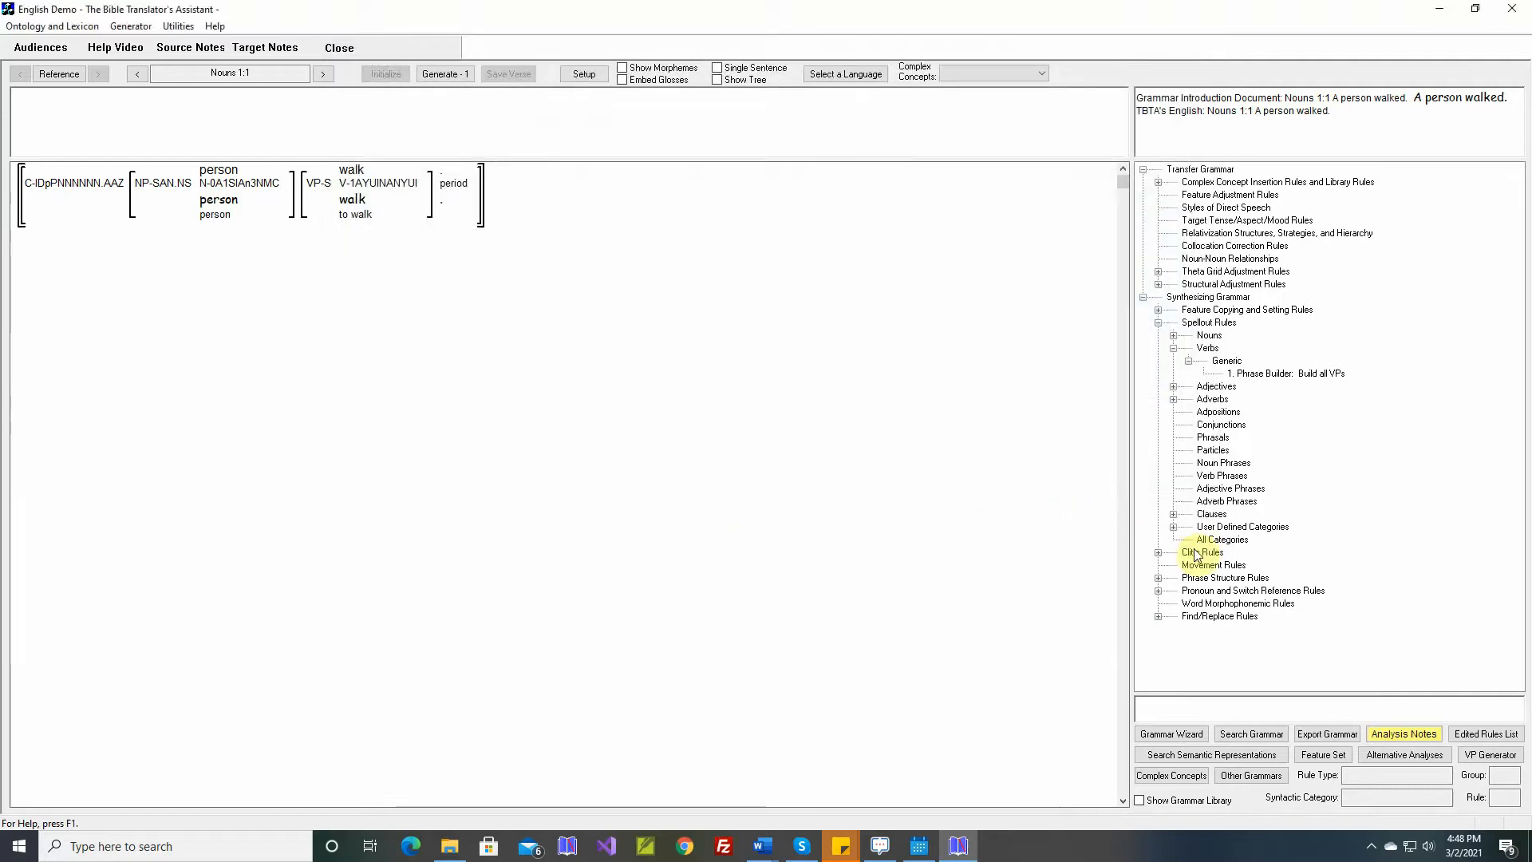
In the General Purpose VP Phrase Structure Rule for verb phrases, move Pre-Verbal 1 below Pre-Verbal 2 and accept the rule
{"action": "left_click", "coordinate": [1158, 578]}
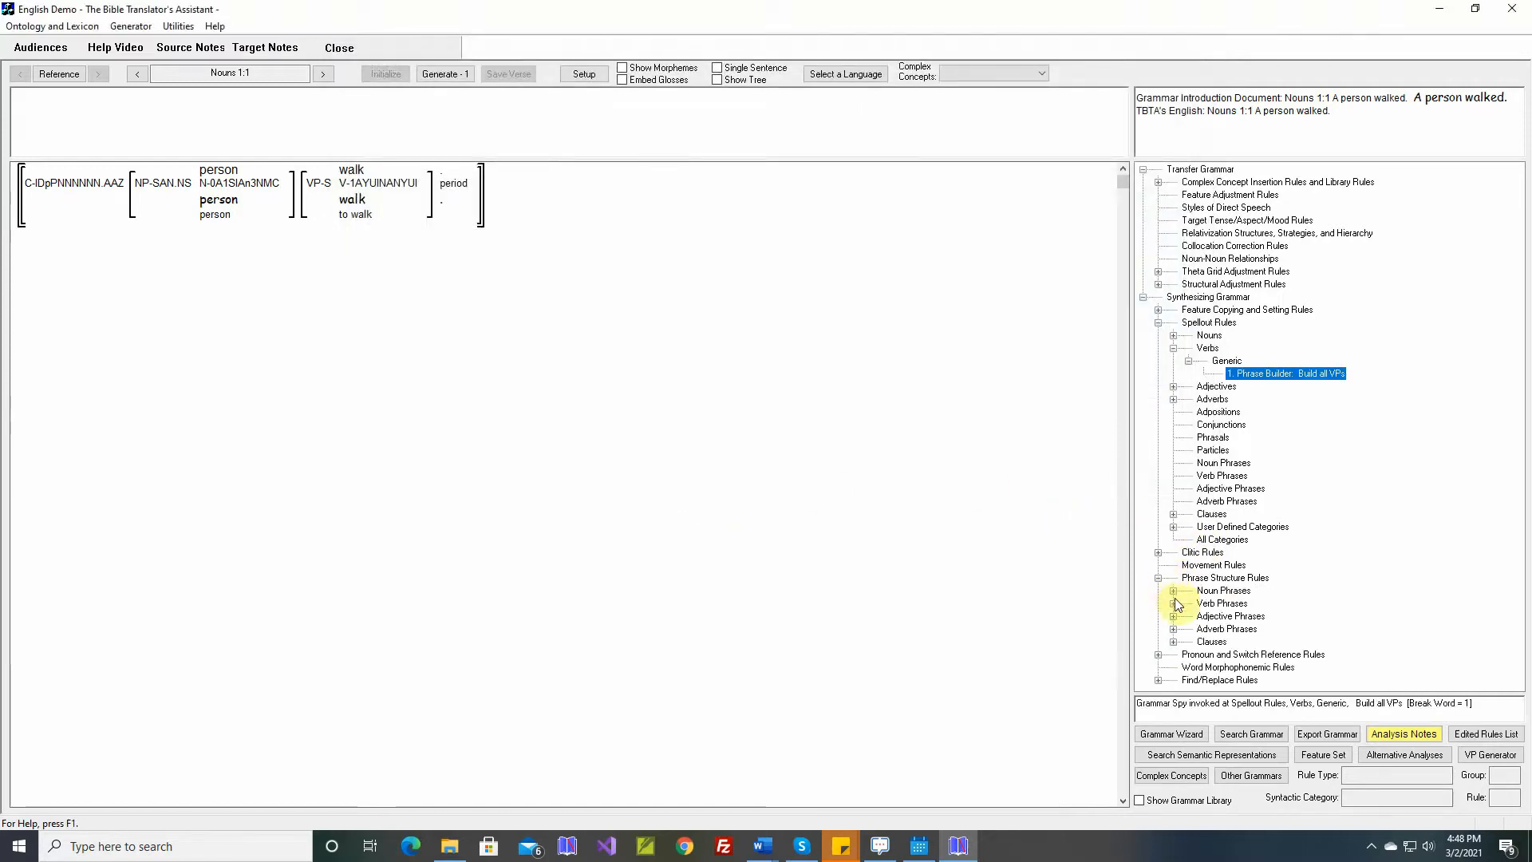
{"action": "left_click", "coordinate": [1173, 603]}
{"action": "left_click", "coordinate": [1188, 616]}
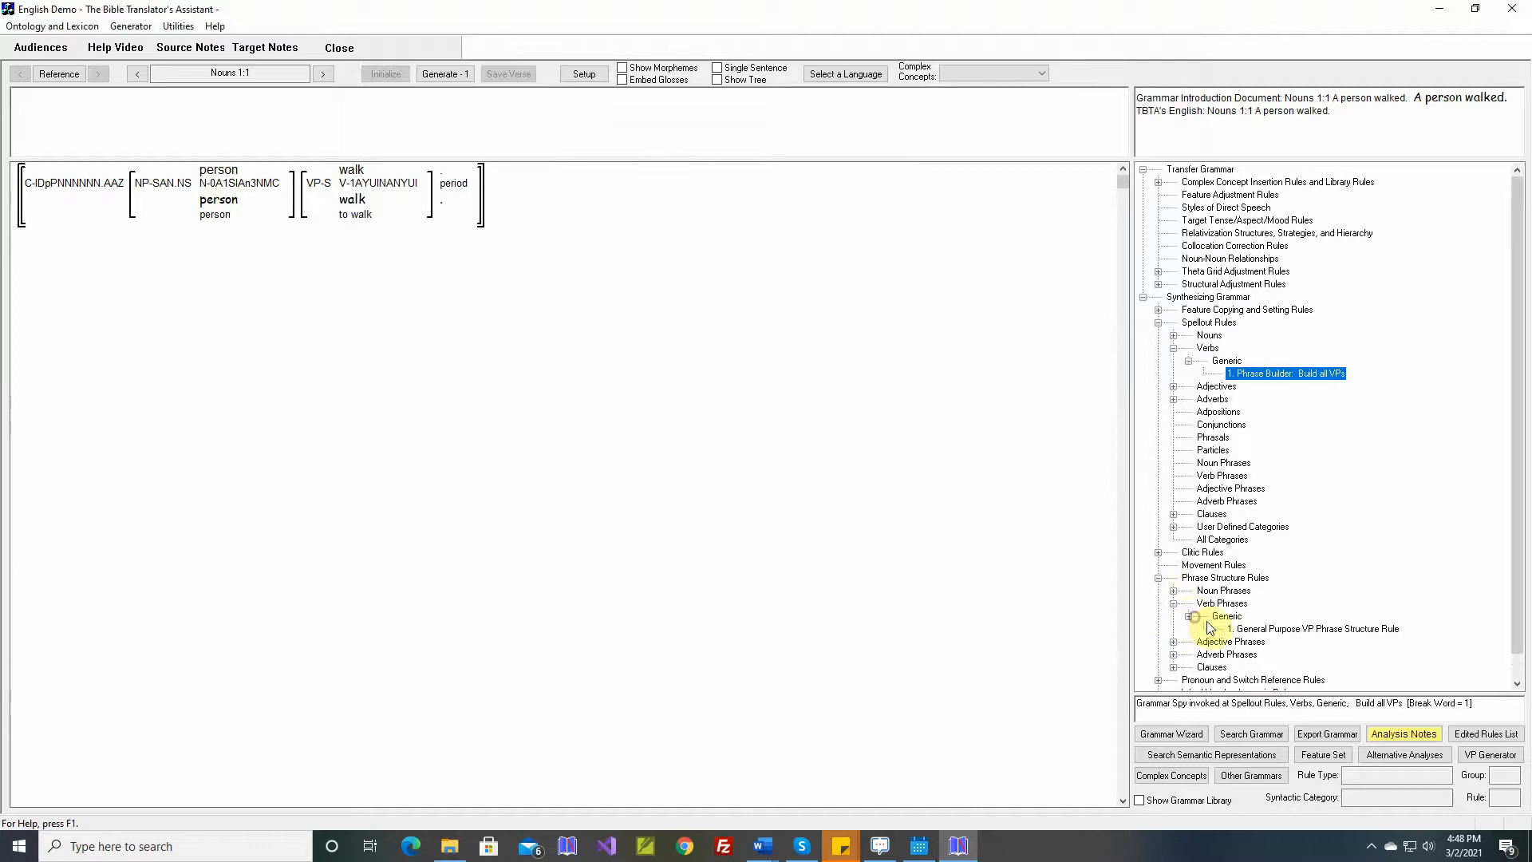
{"action": "double_click", "coordinate": [1247, 629]}
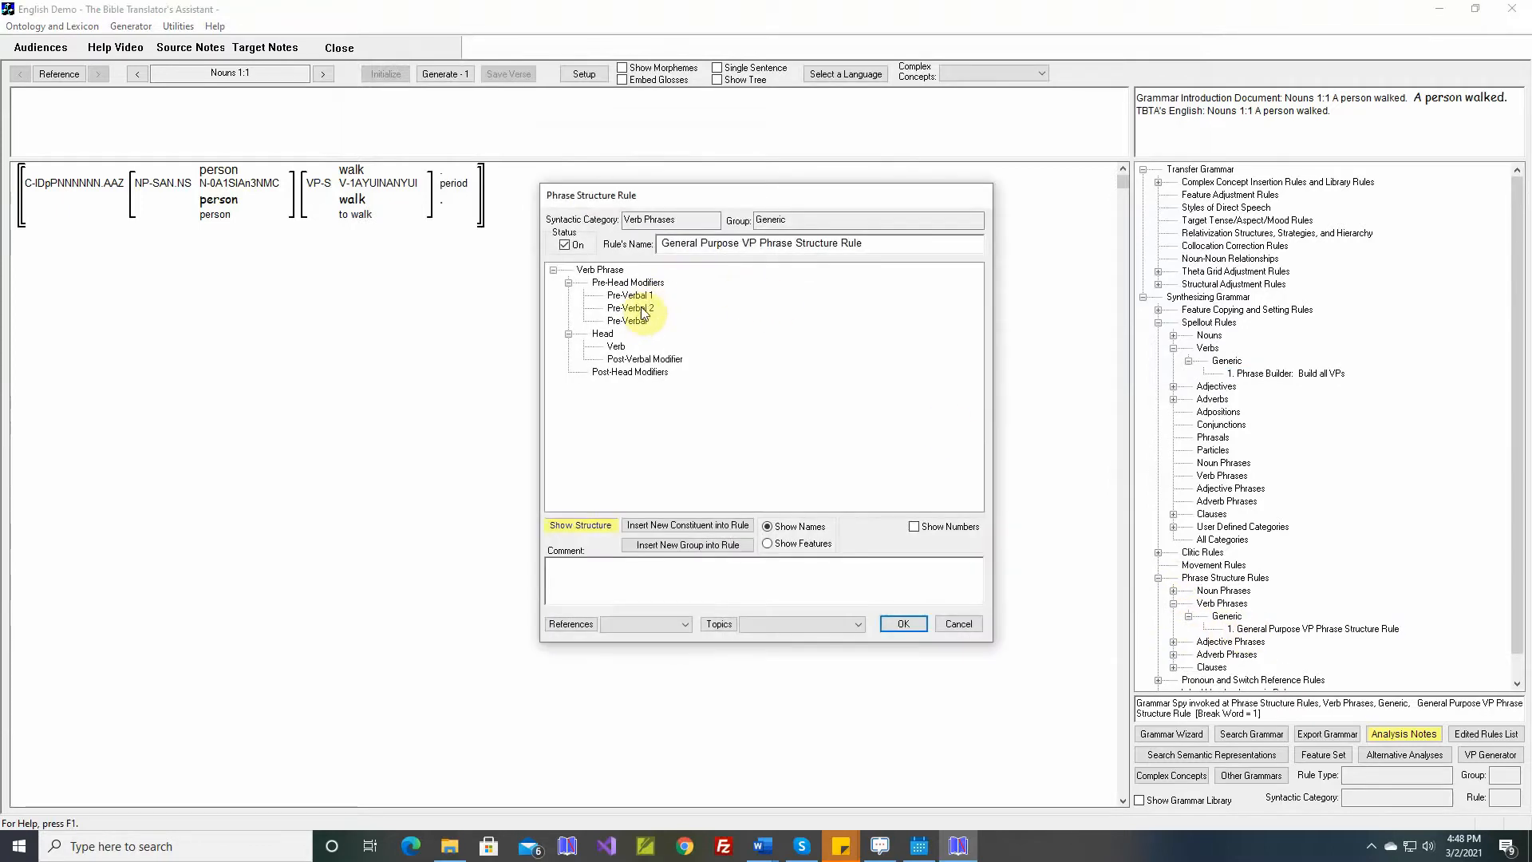
{"action": "left_click_drag", "start_coordinate": [636, 301], "coordinate": [640, 315]}
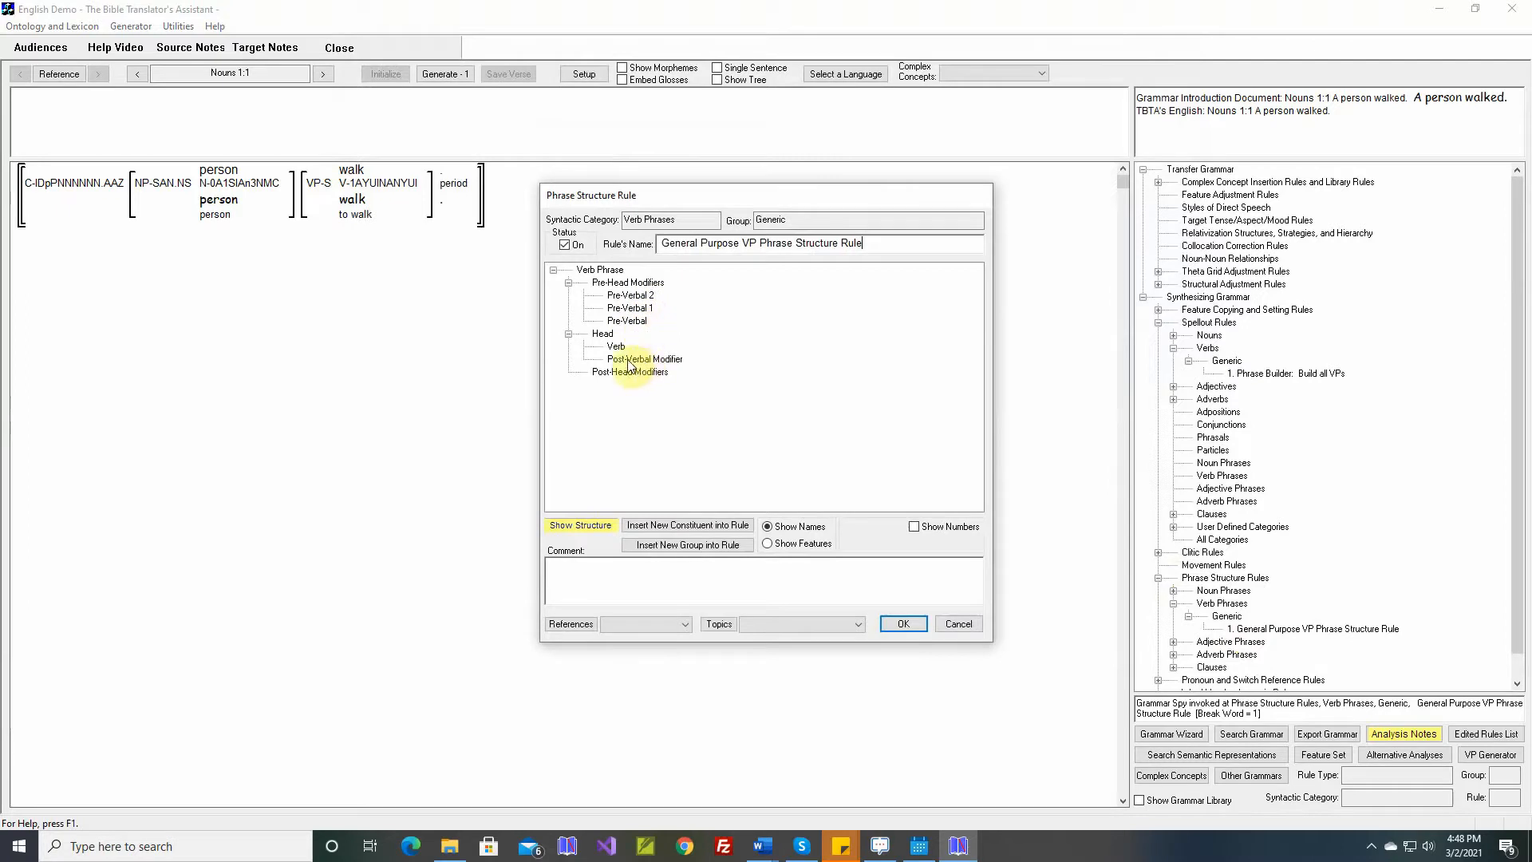
{"action": "left_click", "coordinate": [902, 626]}
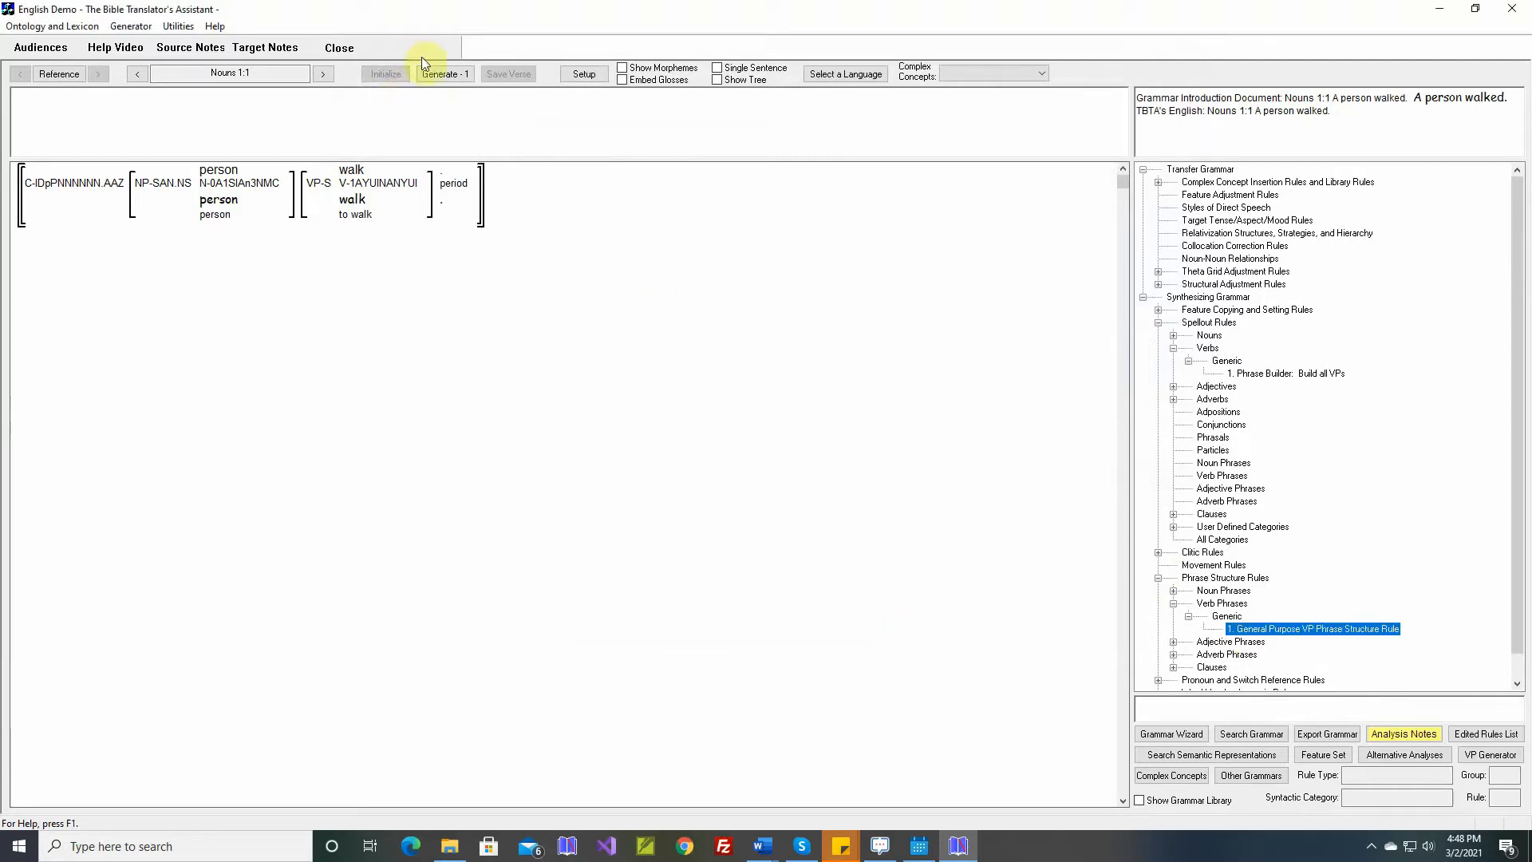
Generate the text for Nouns 1:1 and compare it with its entry in the "1. Grammar Introduction-English" Word document
{"action": "left_click", "coordinate": [453, 75]}
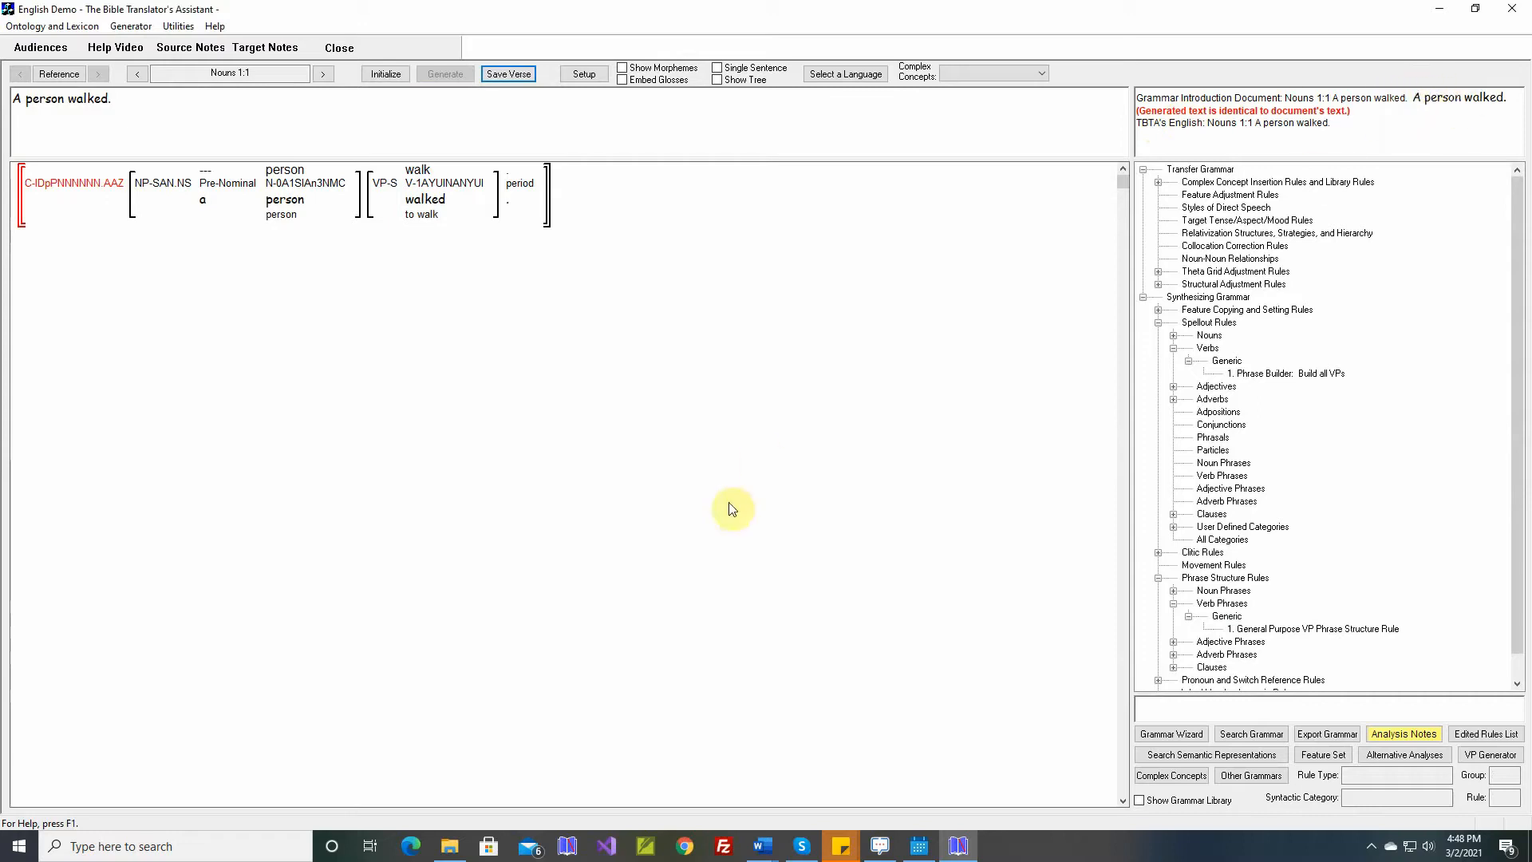
{"action": "left_click", "coordinate": [762, 843]}
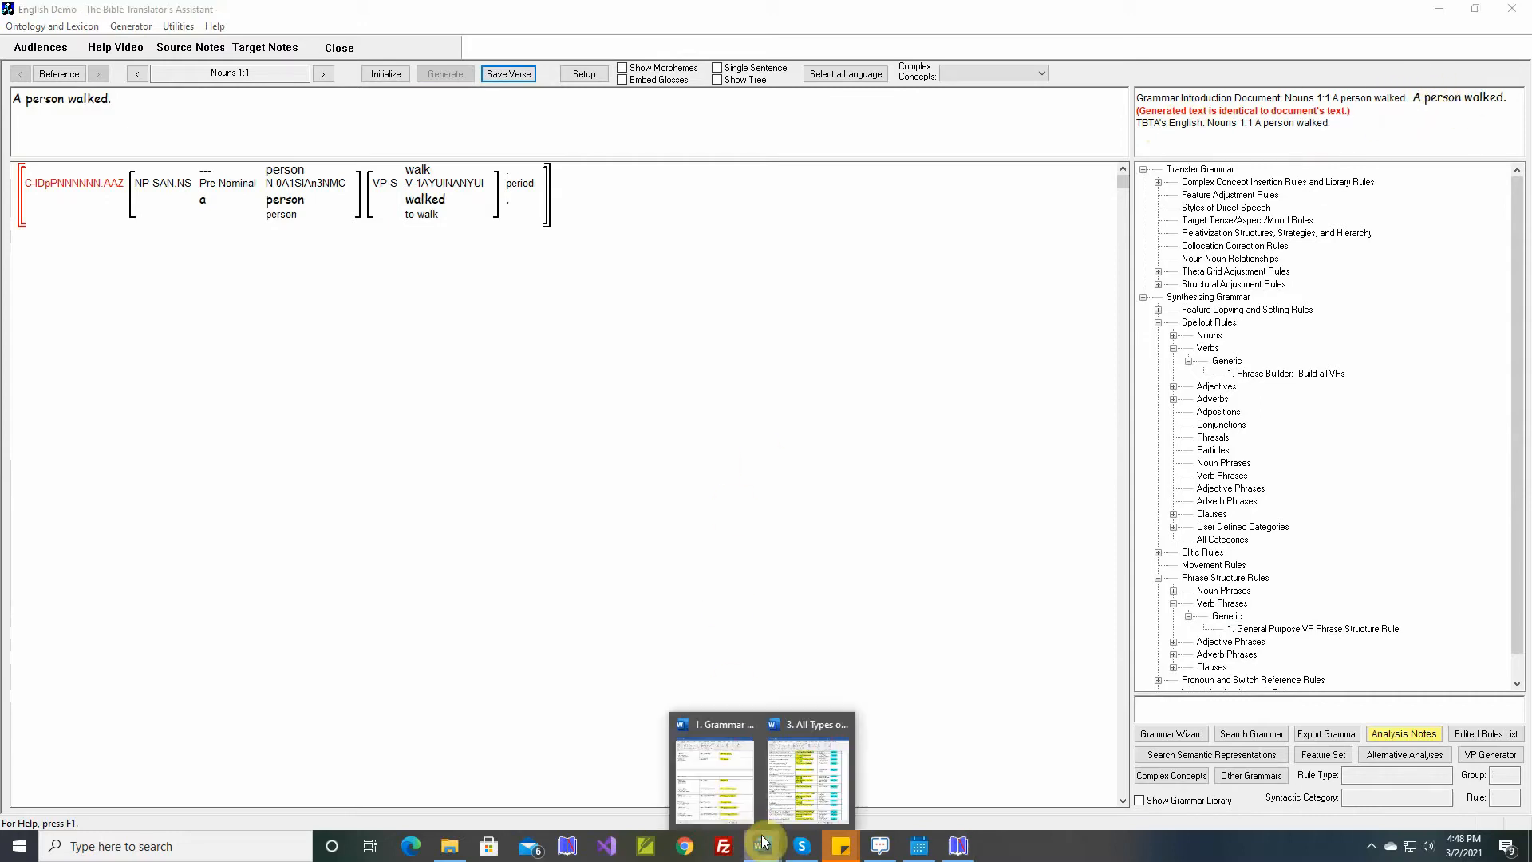
{"action": "left_click", "coordinate": [729, 792]}
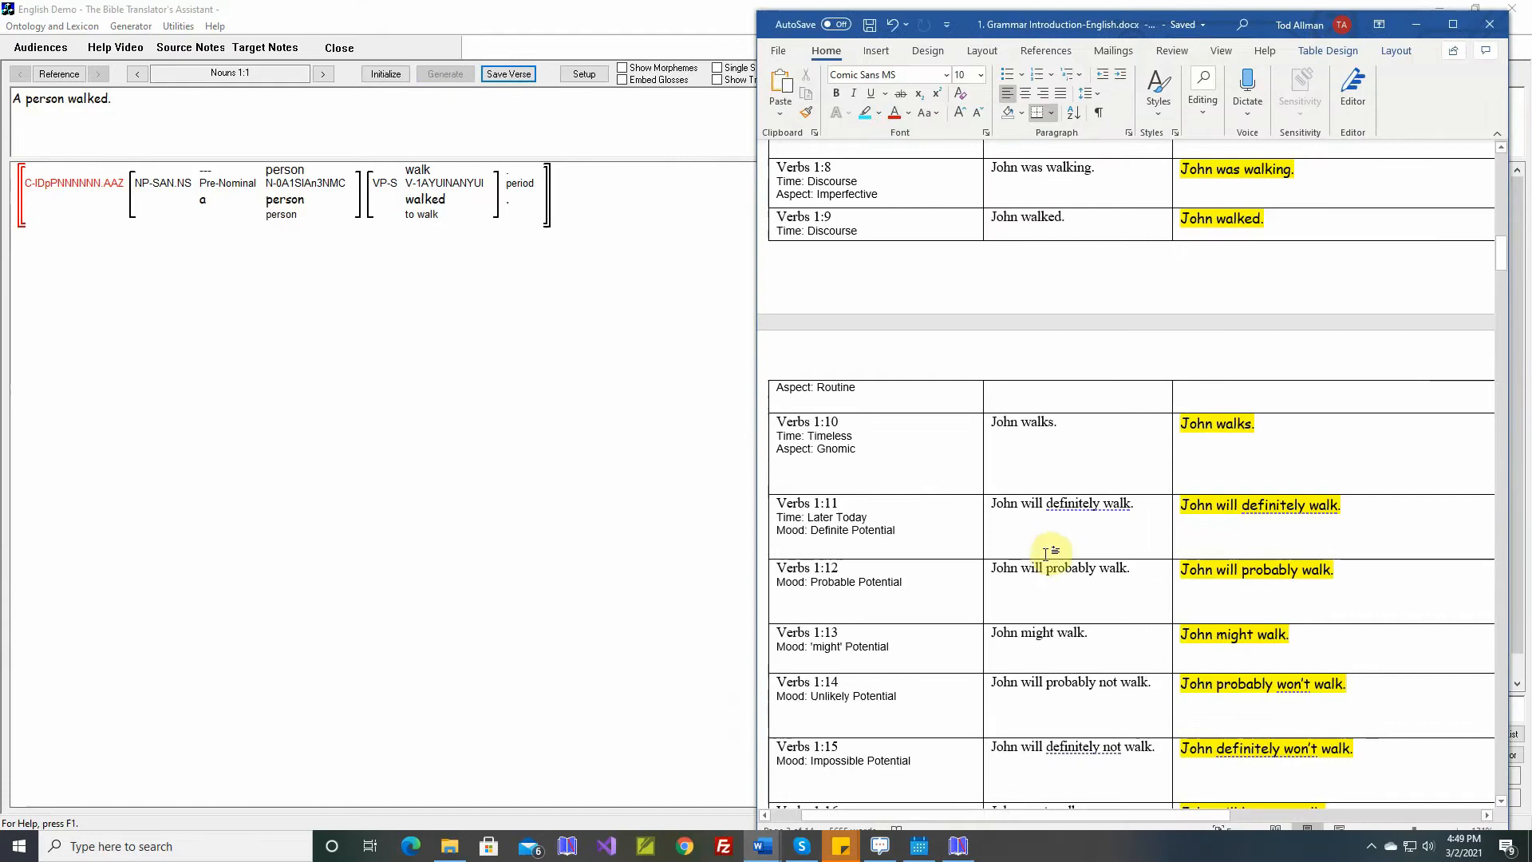
{"action": "scroll", "coordinate": [1033, 527], "scroll_direction": "up", "scroll_amount": 20}
{"action": "scroll", "coordinate": [1033, 523], "scroll_direction": "up", "scroll_amount": 5}
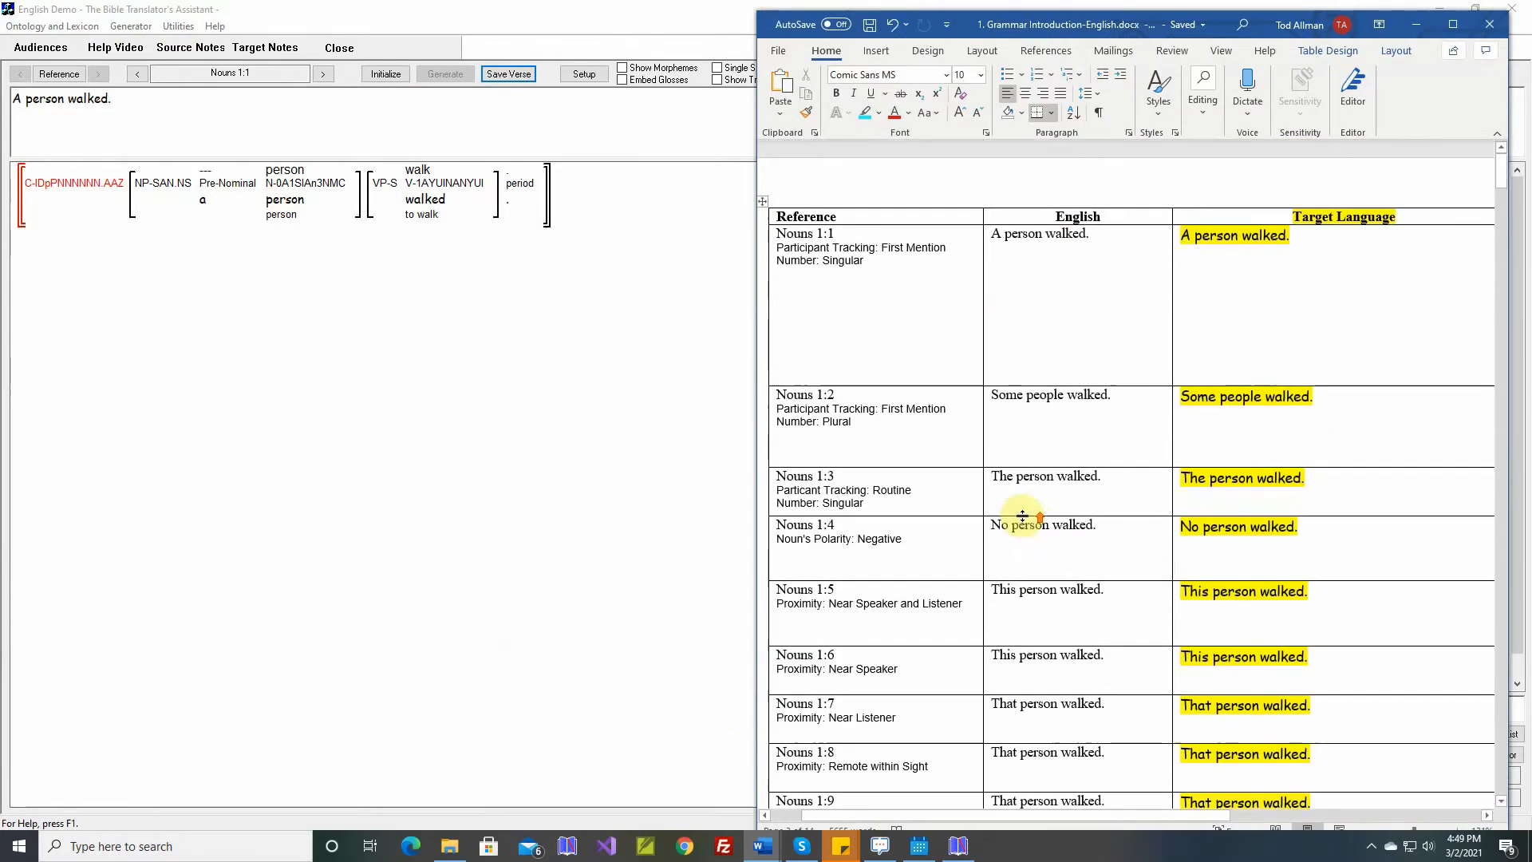
{"action": "left_click_drag", "start_coordinate": [1046, 33], "coordinate": [684, 268]}
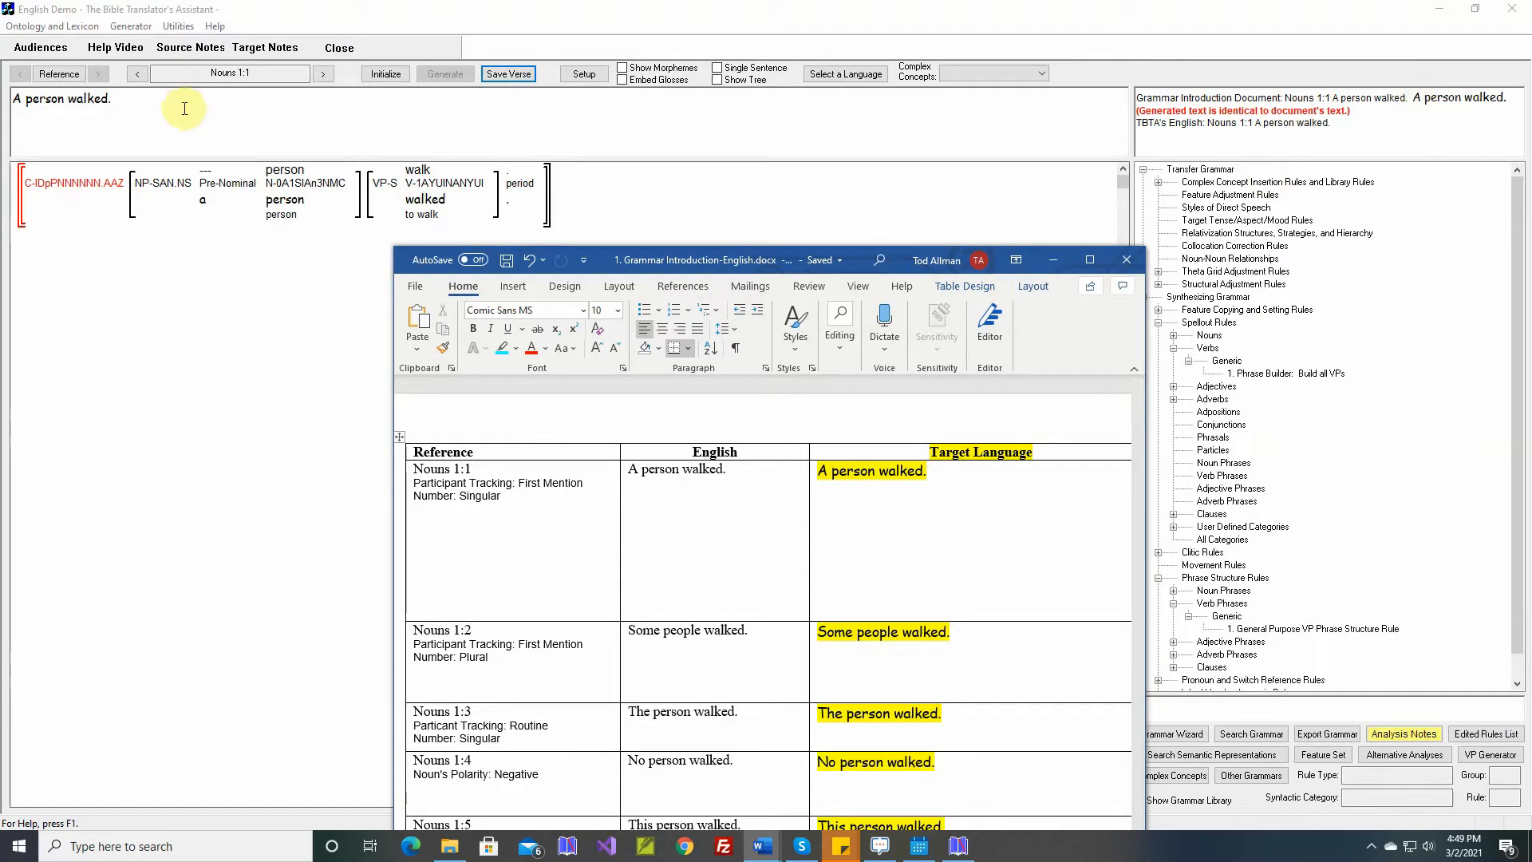
Return to The Bible Translator's Assistant, save the generated verse Nouns 1:1, and advance to Nouns 1:2
{"action": "left_click", "coordinate": [111, 99]}
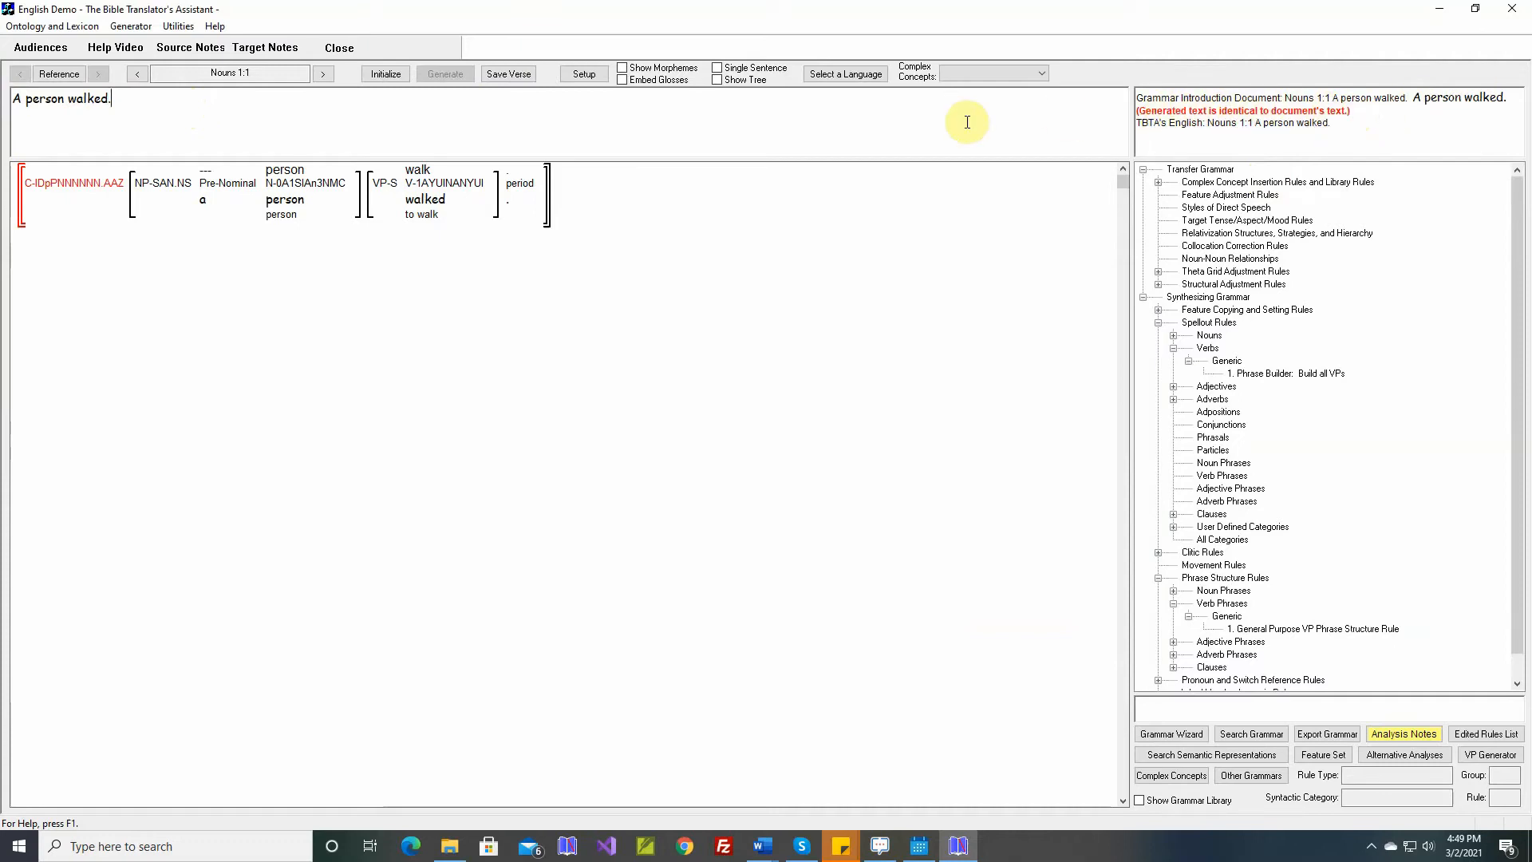
{"action": "left_click", "coordinate": [524, 81]}
{"action": "left_click", "coordinate": [324, 74]}
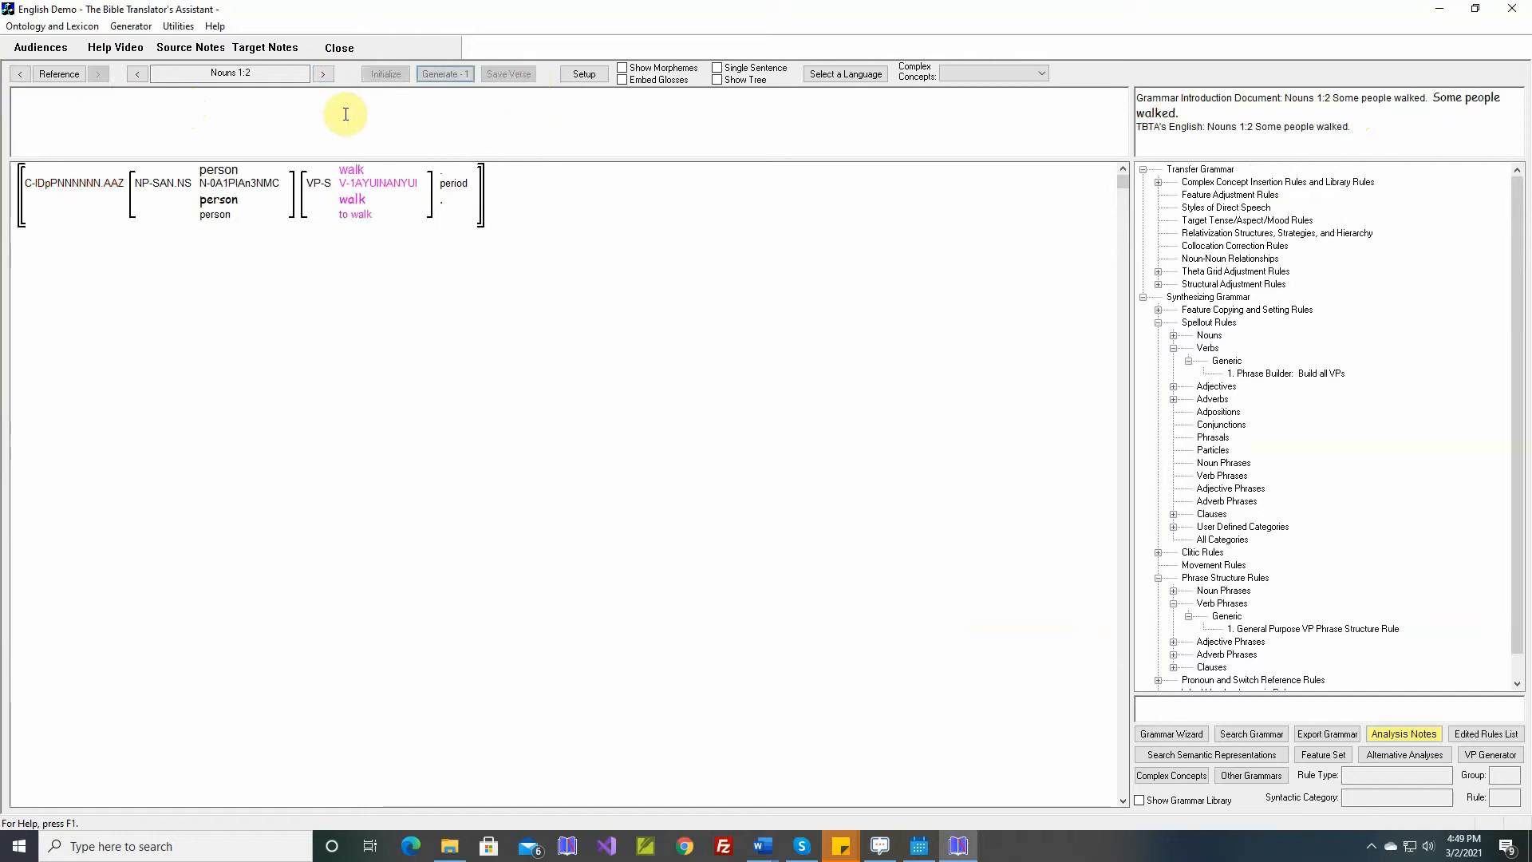
Generate the text for Nouns 1:2, check it against the Grammar Introduction document's text, and save the verse
{"action": "left_click", "coordinate": [448, 74]}
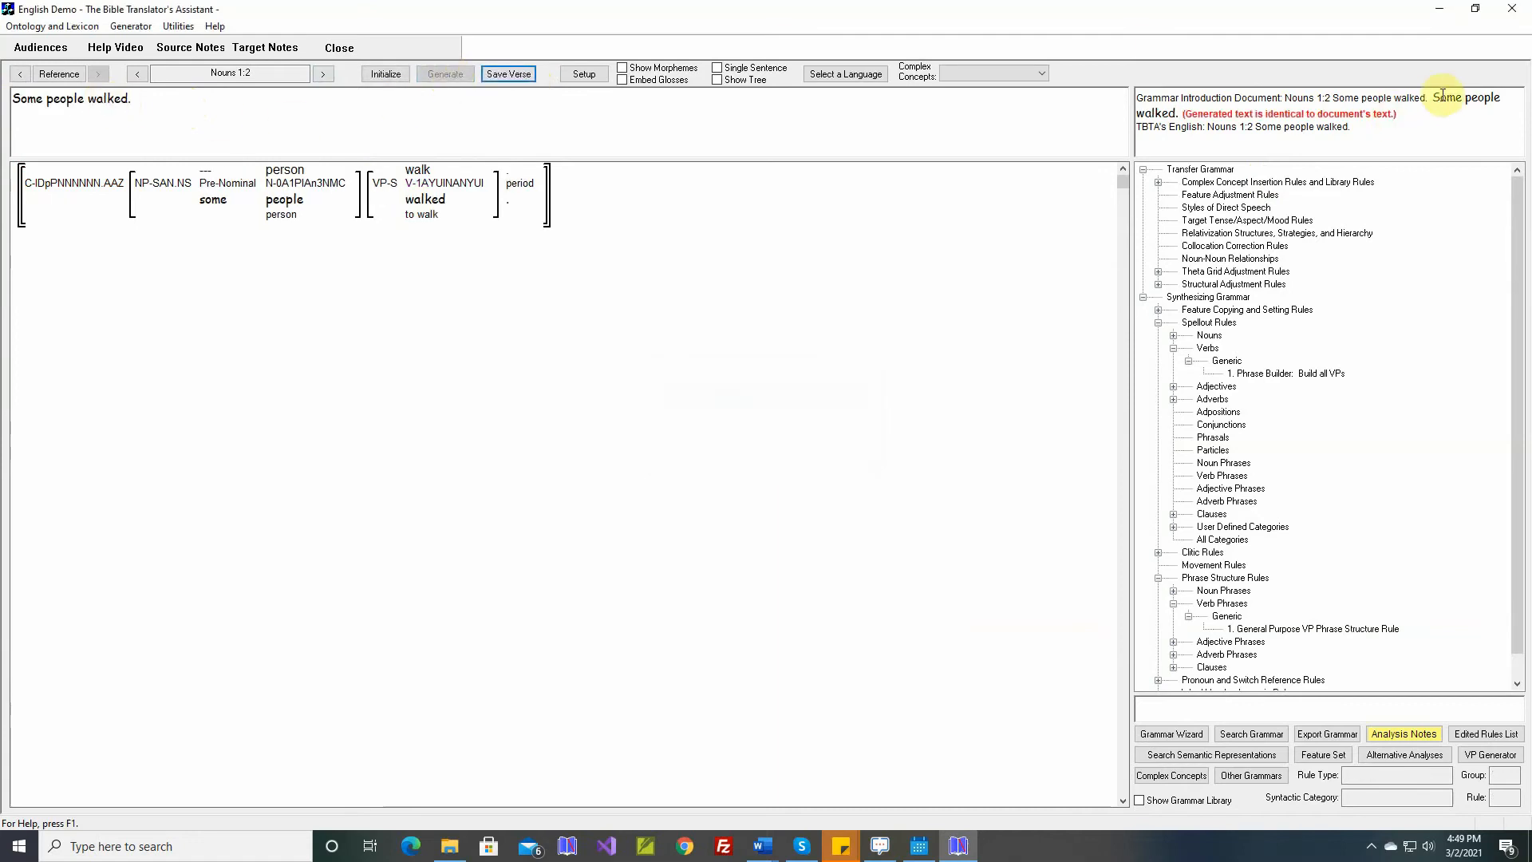
{"action": "left_click_drag", "start_coordinate": [1183, 116], "coordinate": [1398, 117]}
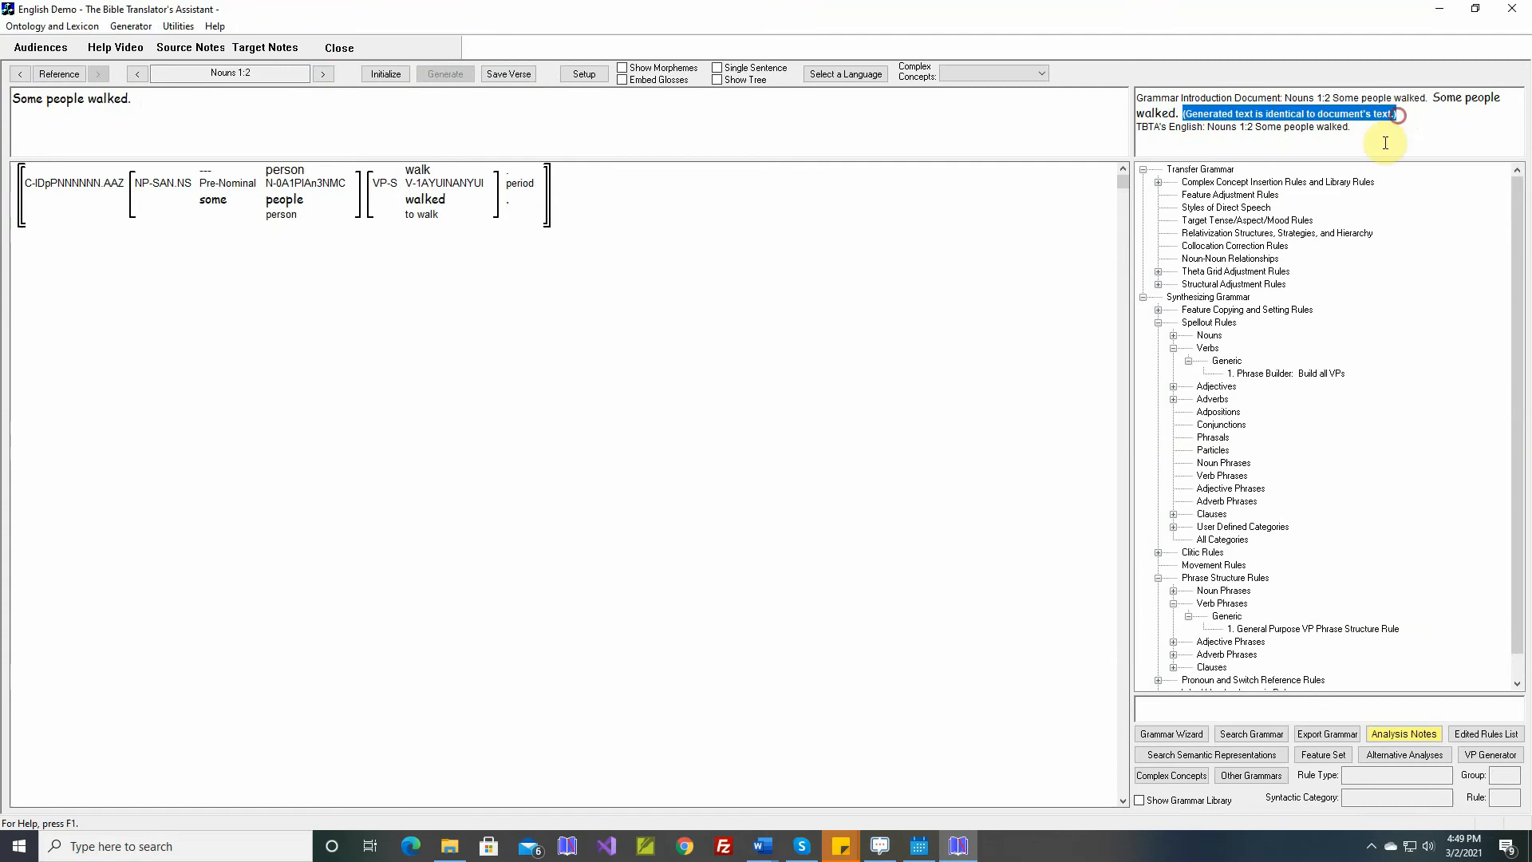
{"action": "left_click", "coordinate": [1364, 127]}
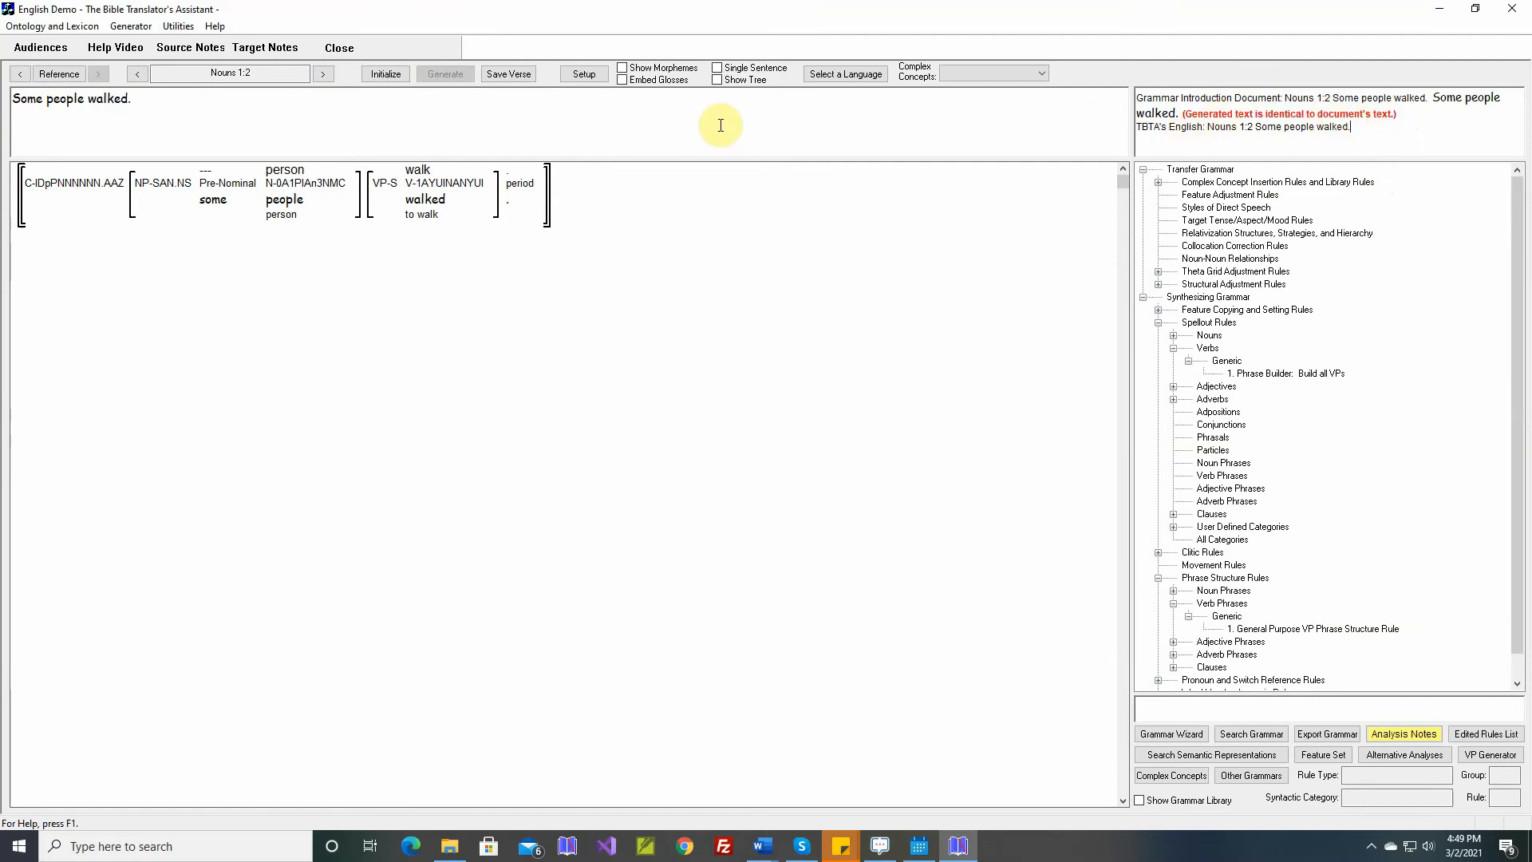
{"action": "left_click", "coordinate": [506, 74]}
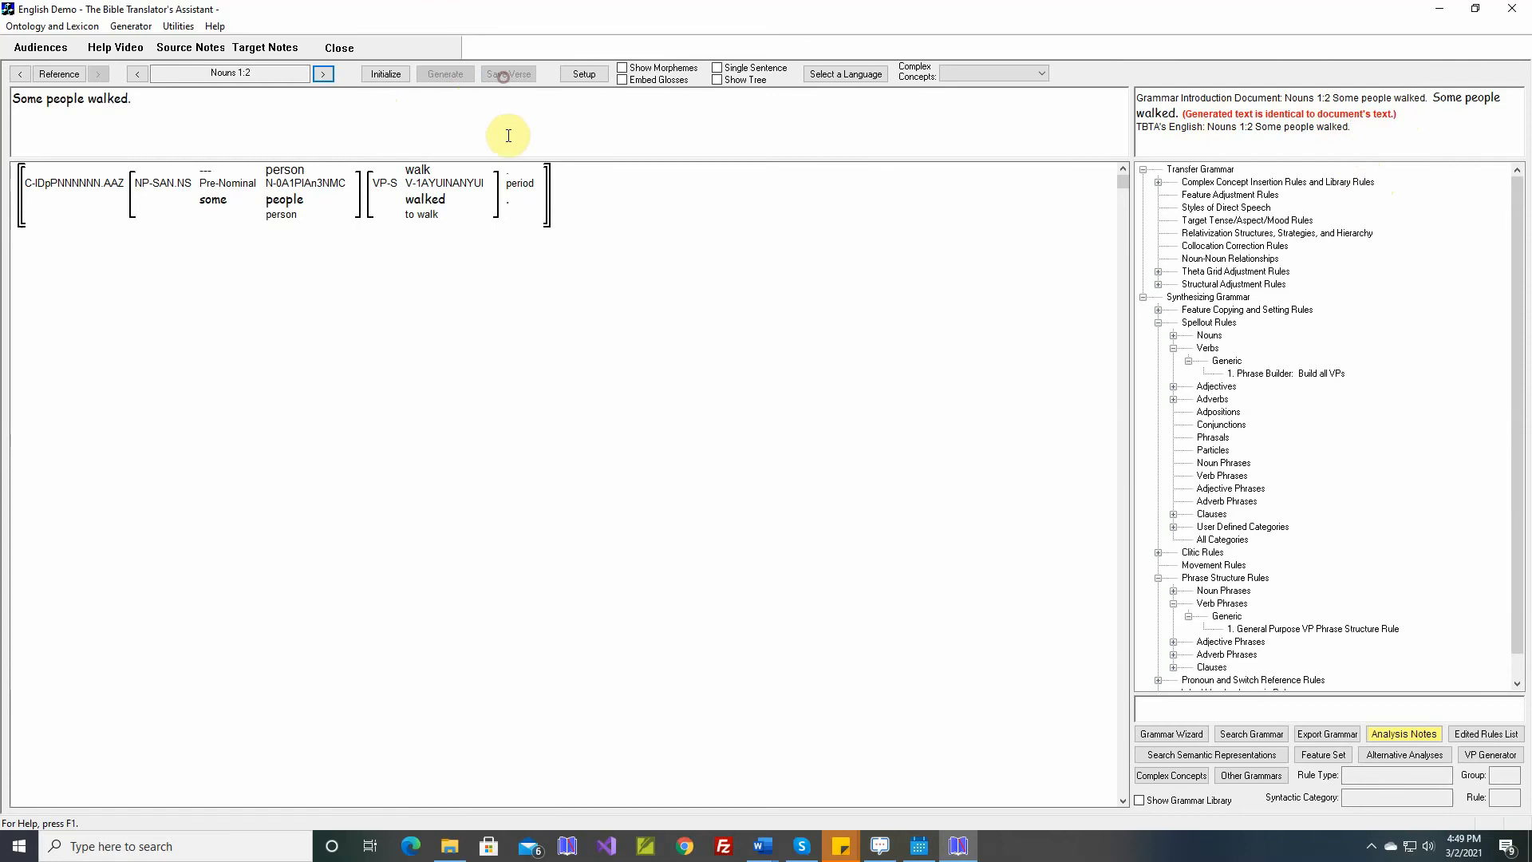